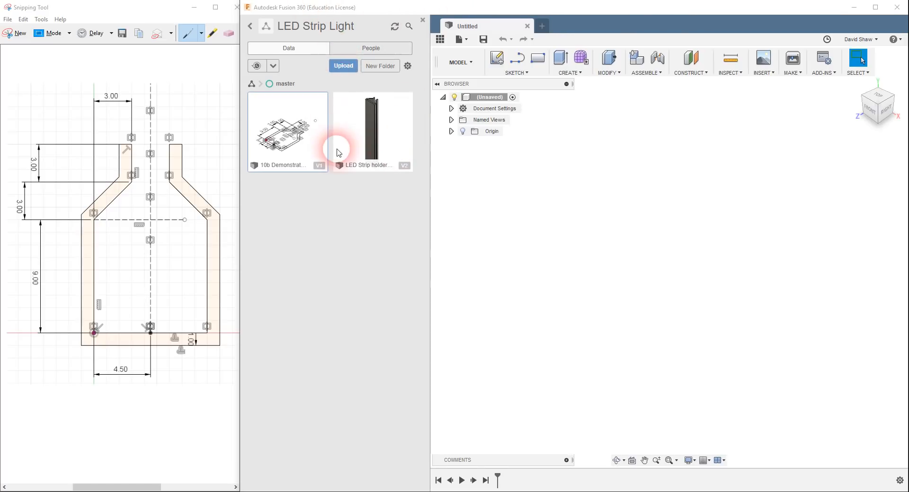
- Open the LED Strip Light project and save the untitled design in it as Example LED
left_click(253, 29)
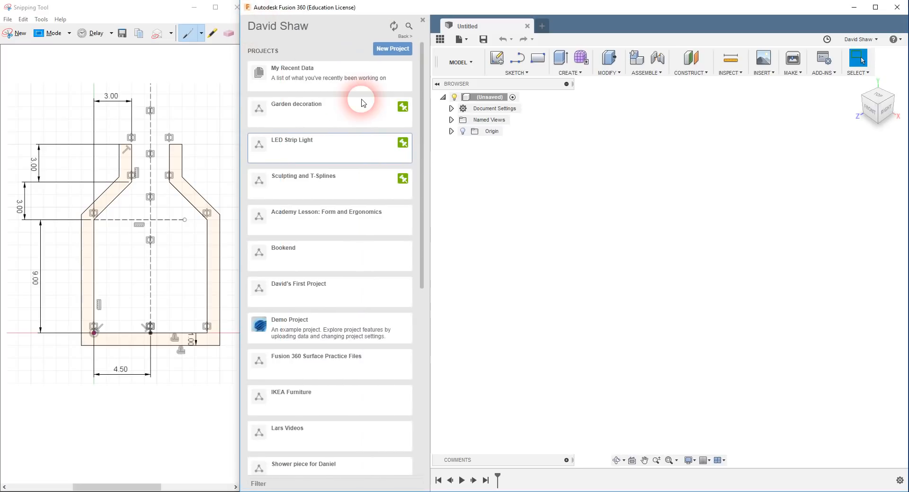
left_click(294, 148)
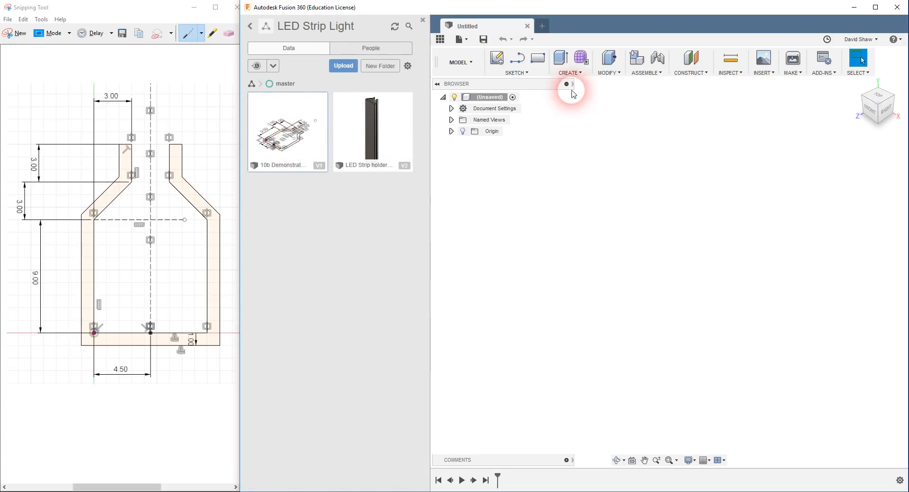
left_click(482, 40)
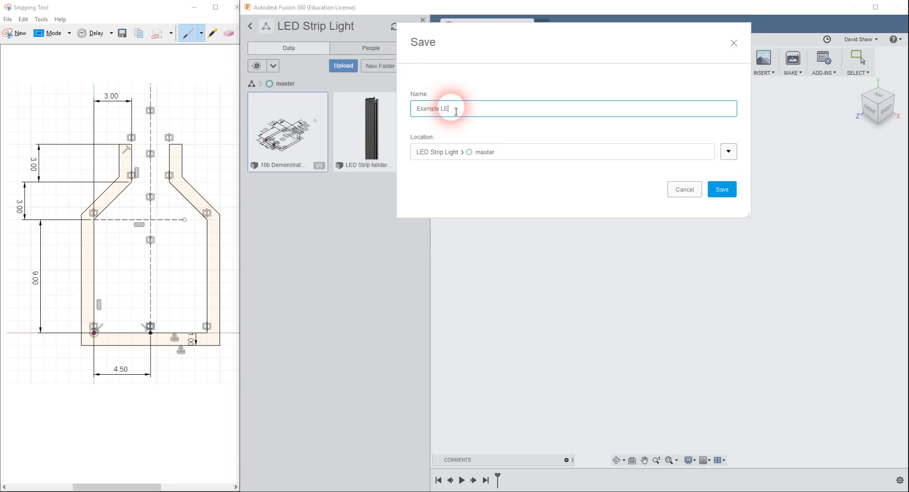
left_click(721, 189)
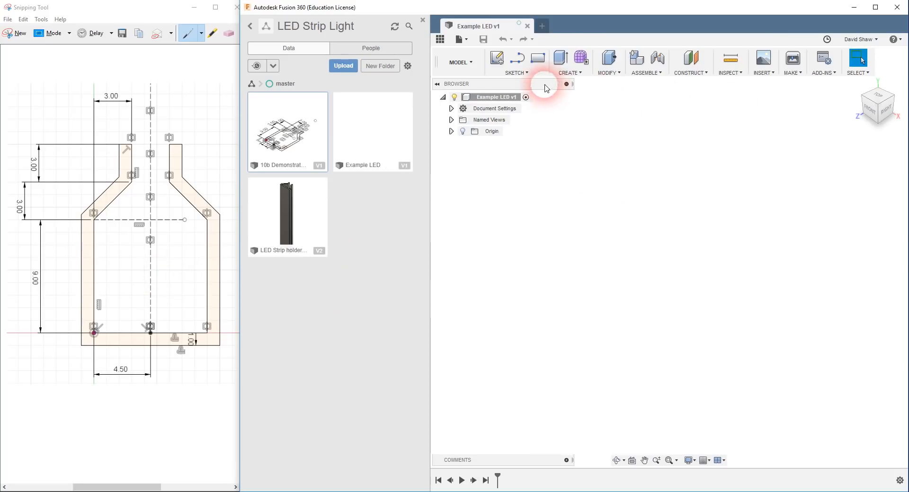
- Start a sketch on the horizontal origin plane
left_click(496, 60)
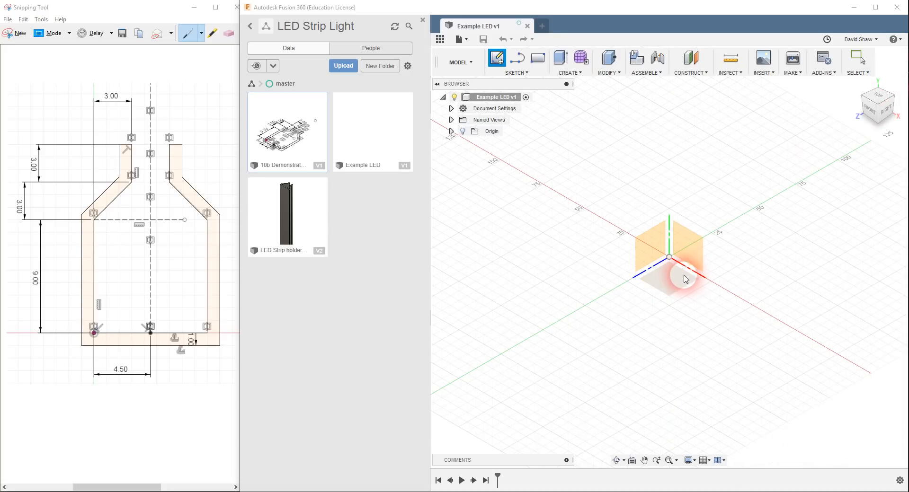
left_click(674, 284)
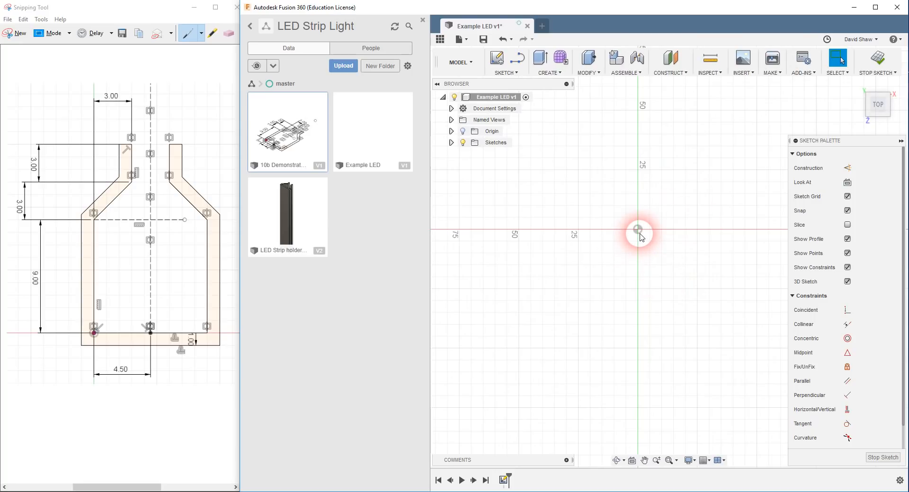
scroll(730, 227, "up", 3)
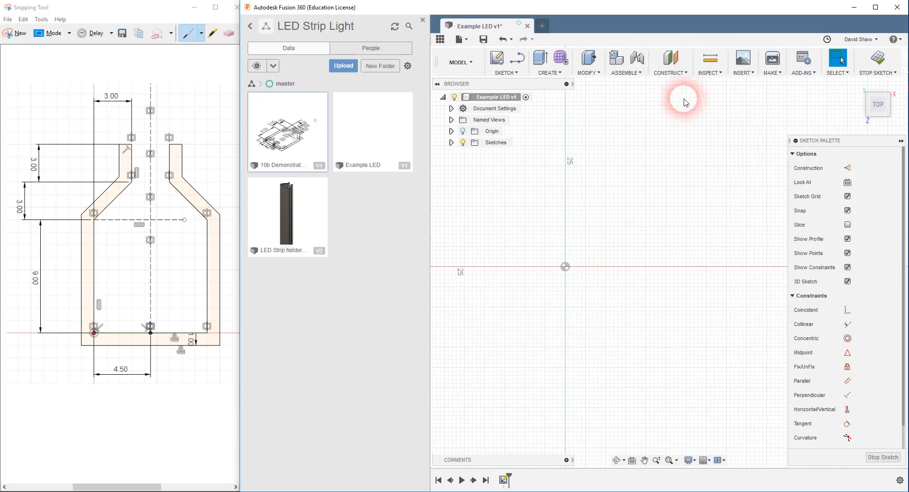
scroll(656, 104, "up", 1)
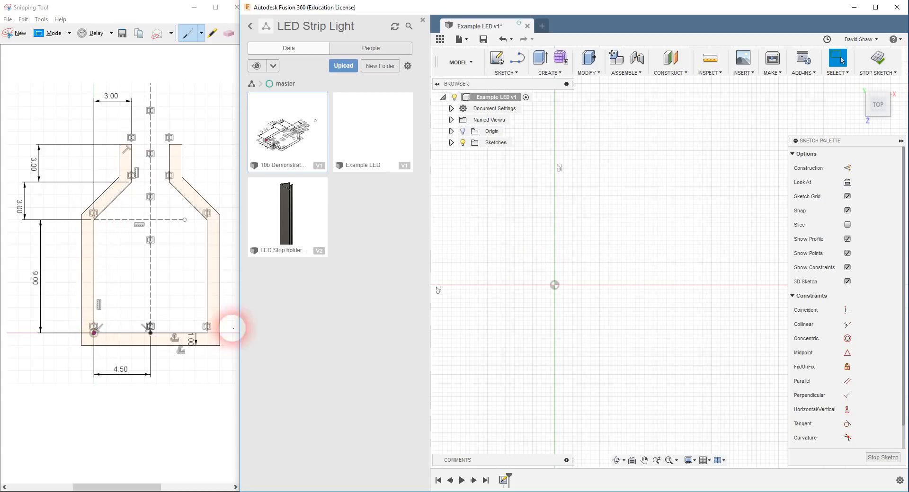
- Sketch a vertical line about 9 mm long up from the origin, followed by a line about 11.4 mm long at 135 degrees to it
left_click(517, 61)
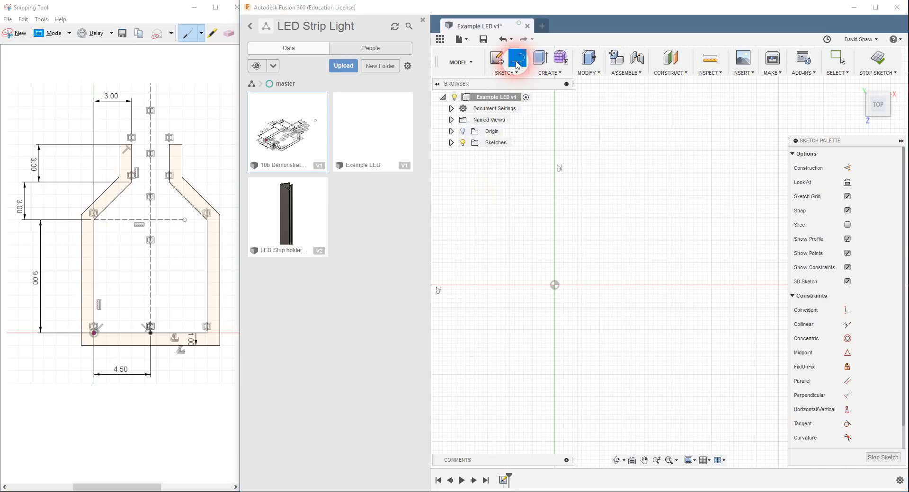
left_click(555, 286)
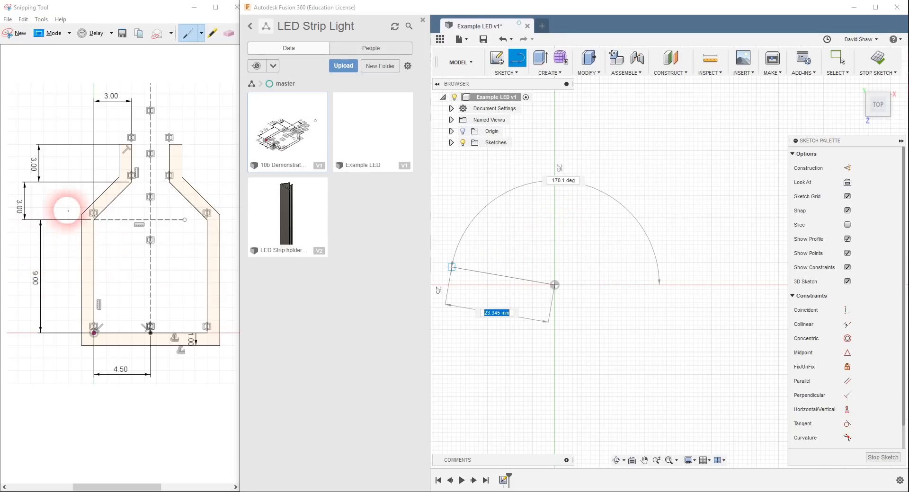
left_click(555, 245)
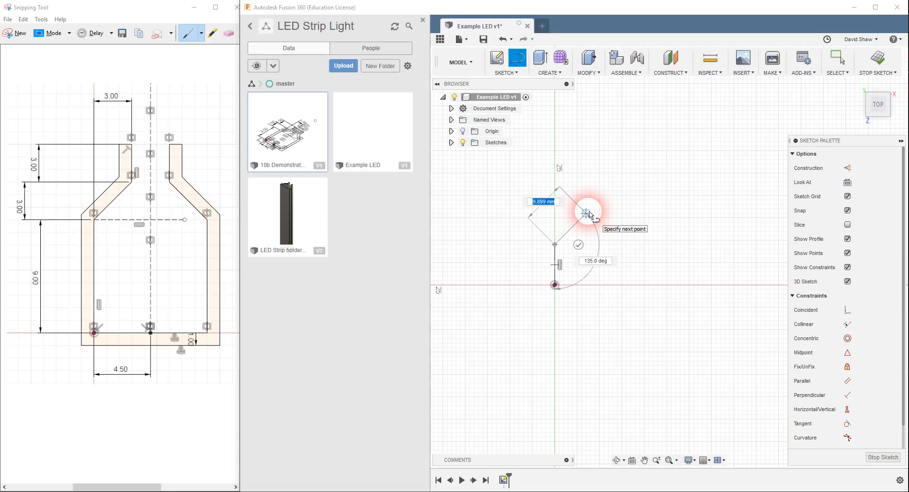
key("Tab")
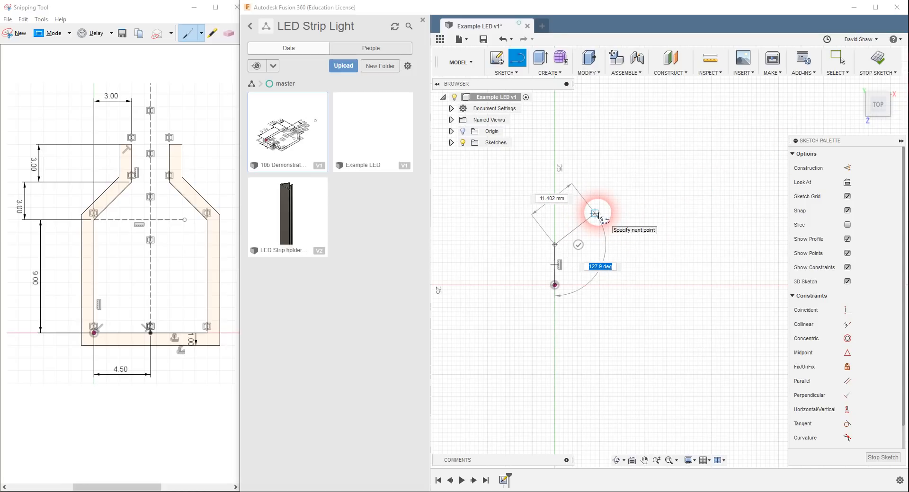
type("135")
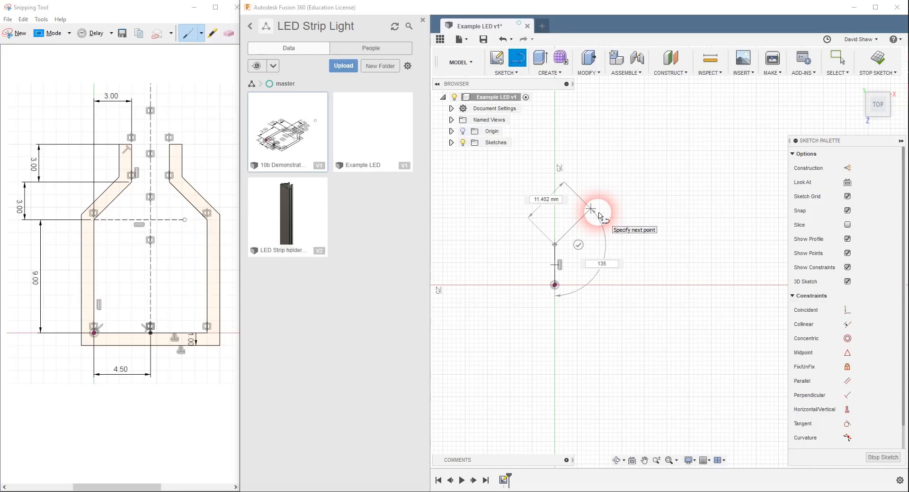
key("Return")
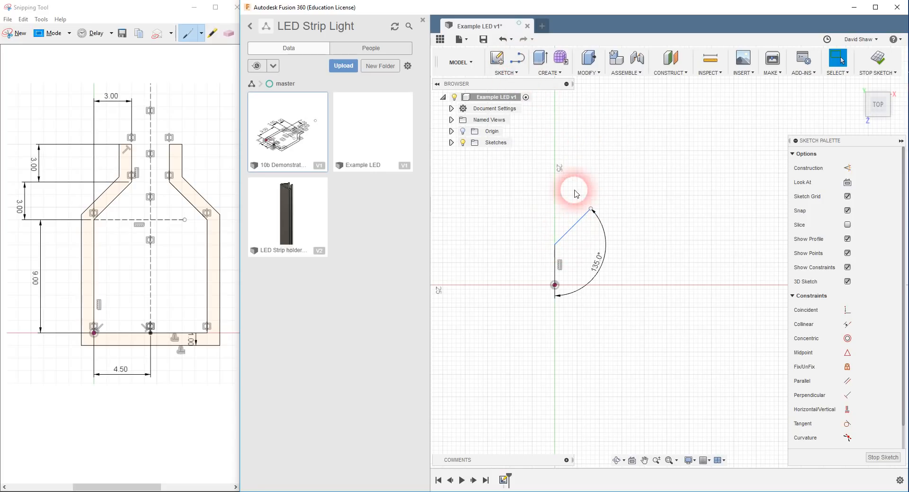
- Draw a horizontal construction line that crosses the angled line above the corner with the vertical line
left_click(517, 61)
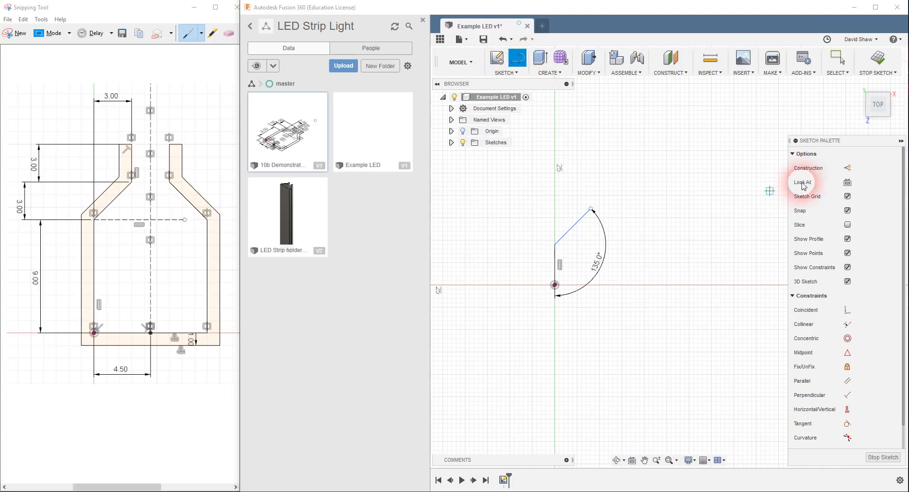
left_click(848, 168)
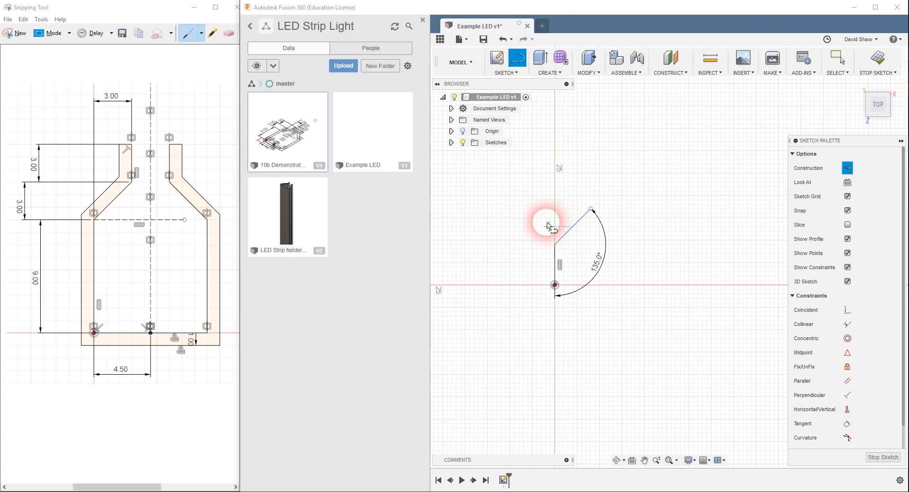
left_click(541, 222)
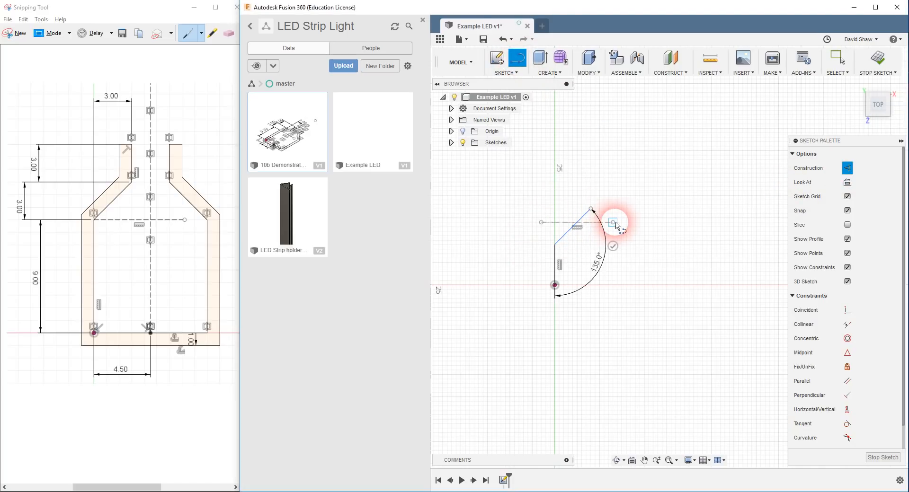
left_click(615, 223)
right_click(635, 232)
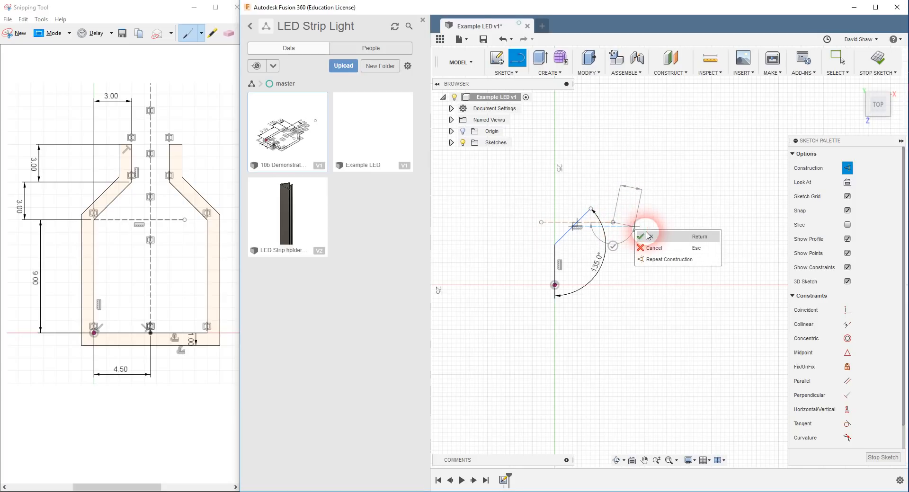
left_click(652, 238)
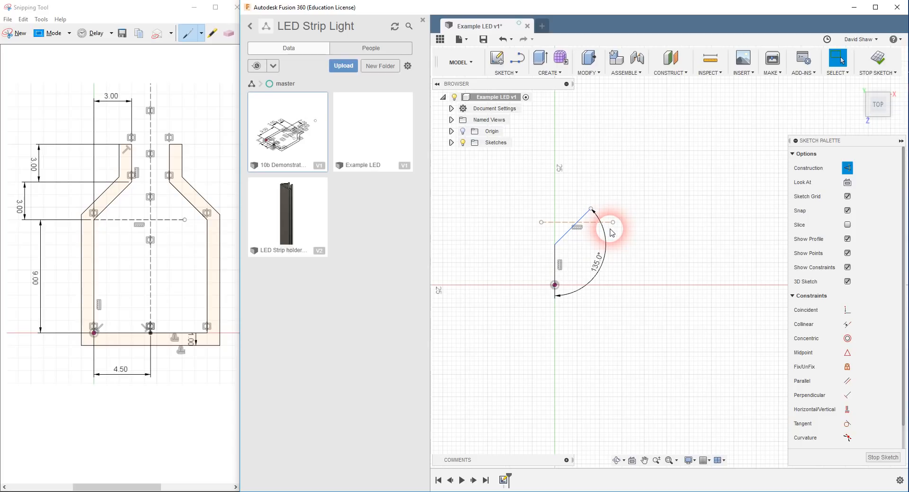
- Dimension the construction line 3 mm above the corner where the vertical and angled lines meet
left_click(553, 224)
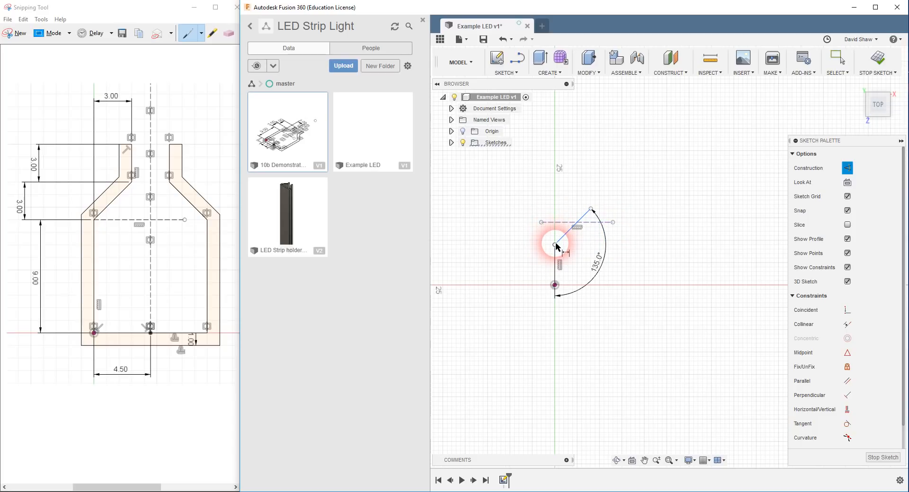
left_click(555, 246)
left_click(532, 239)
type("3")
key("Return")
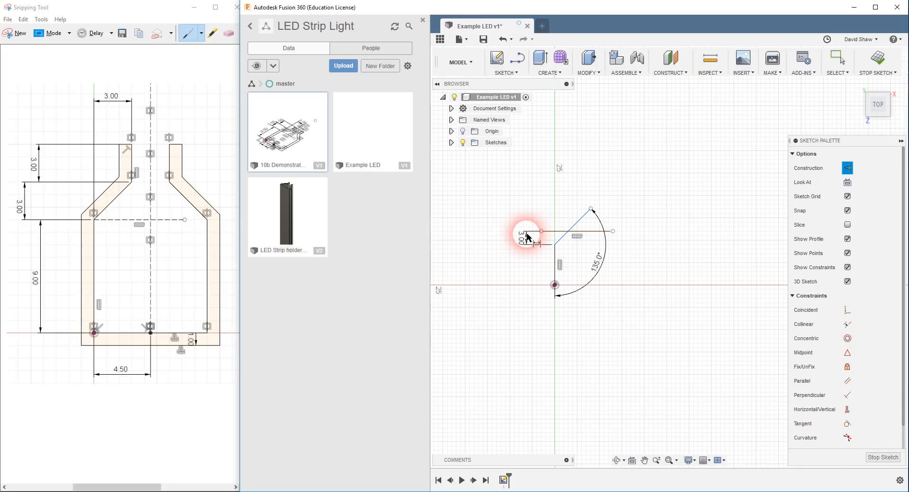
- Dimension the vertical line's length at 9 mm
left_click(557, 268)
left_click(532, 268)
left_click(545, 301)
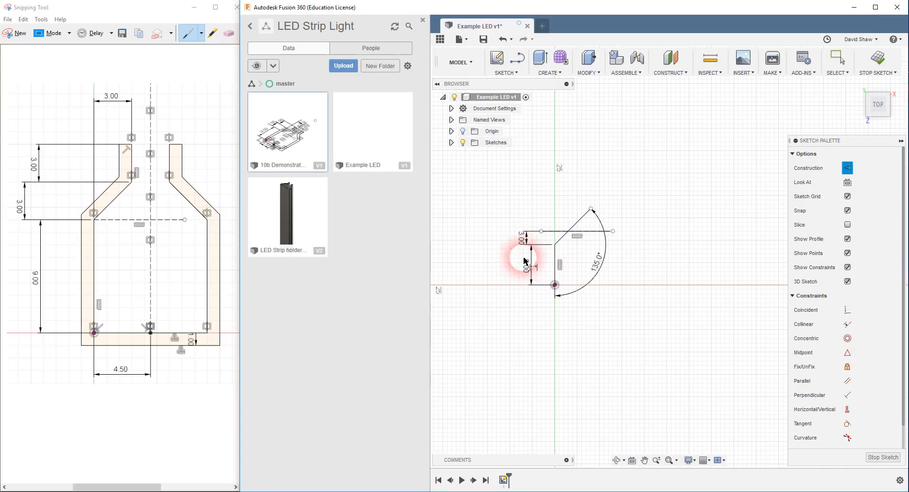
- Delete the 3 mm dimension between the construction line and the corner
scroll(581, 232, "up", 4)
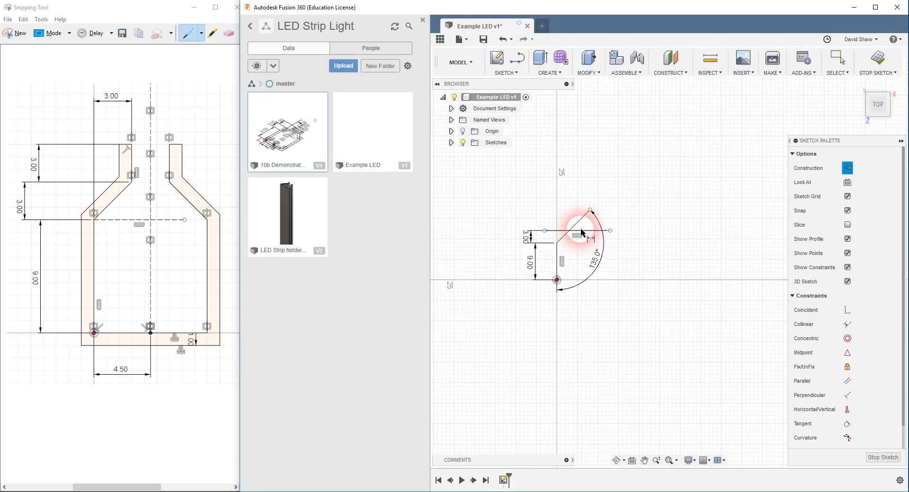
scroll(591, 300, "down", 1)
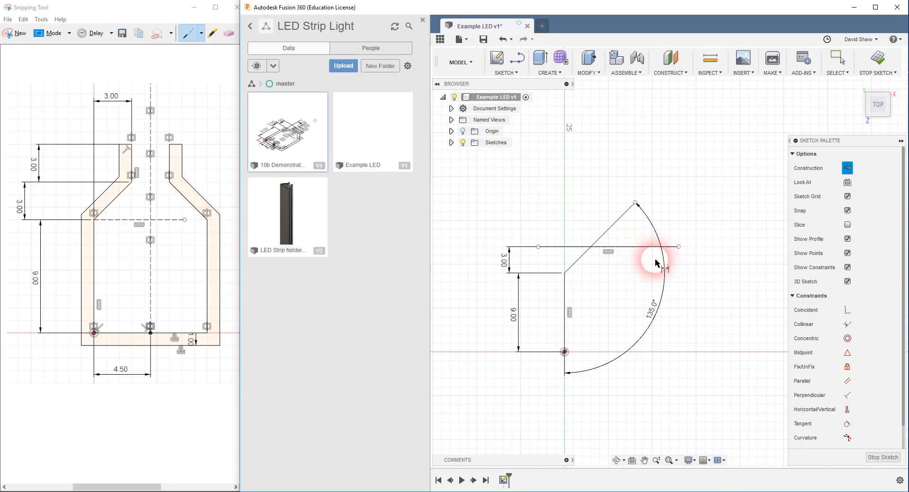
left_click(592, 244)
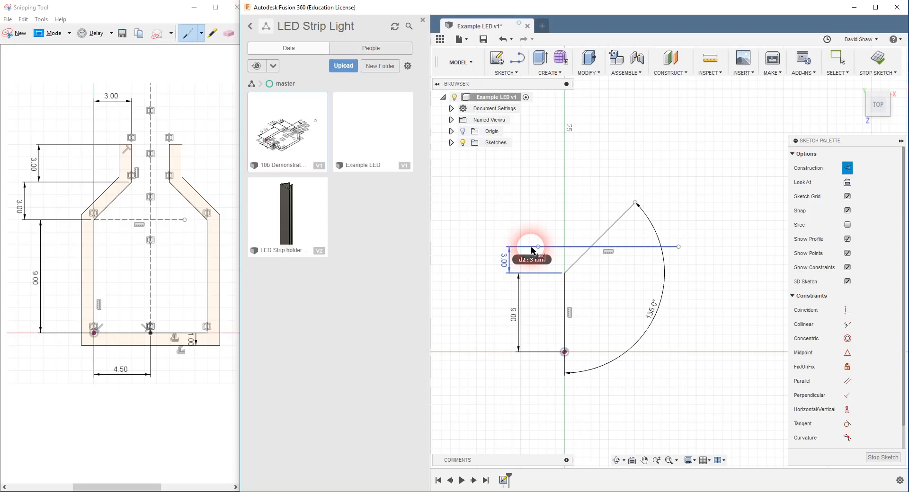
key("Escape")
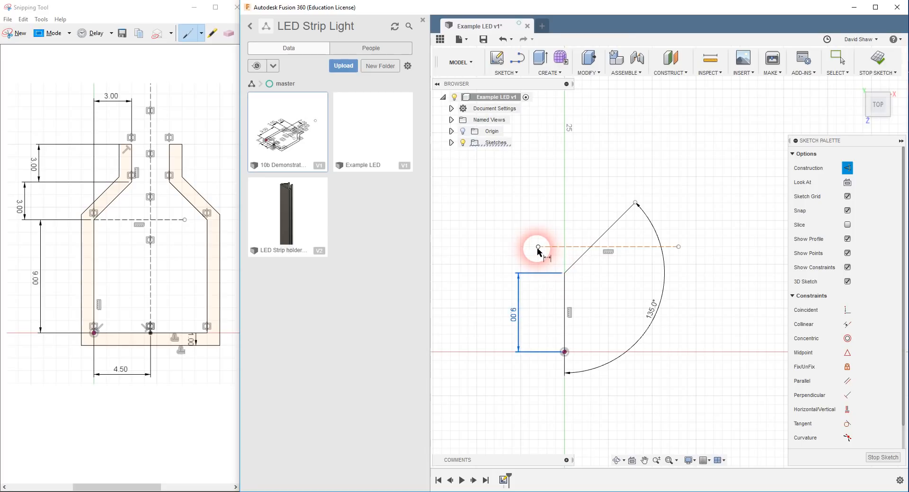
- Dimension the height from the vertical line's upper end to the construction line's left endpoint at 3 mm, placed outside the 9 mm dimension
left_click(538, 247)
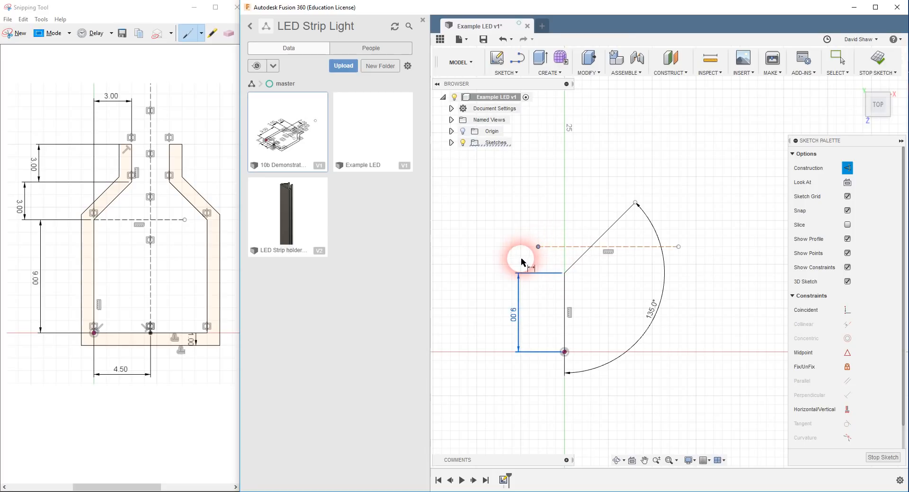
mouse_move(567, 277)
left_mouse_down()
mouse_move(517, 254)
mouse_move(552, 250)
mouse_move(564, 270)
mouse_move(492, 214)
mouse_move(573, 253)
mouse_move(539, 247)
left_mouse_up()
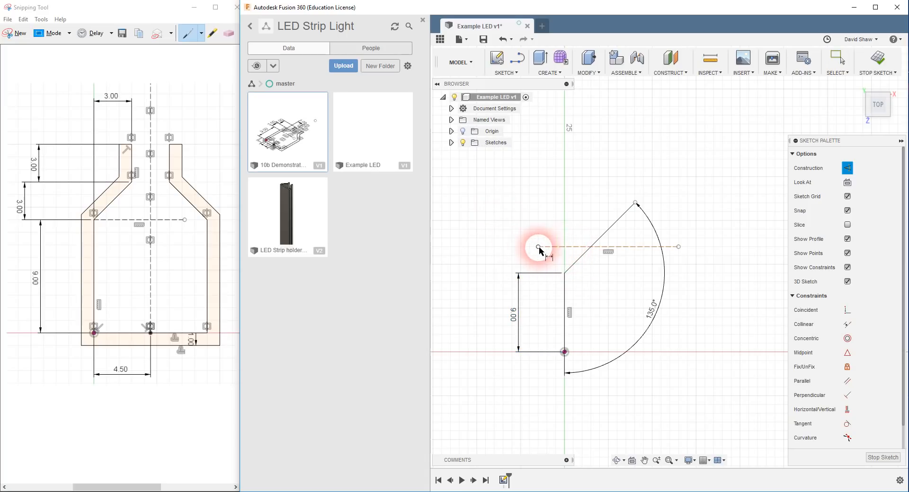
left_click(539, 246)
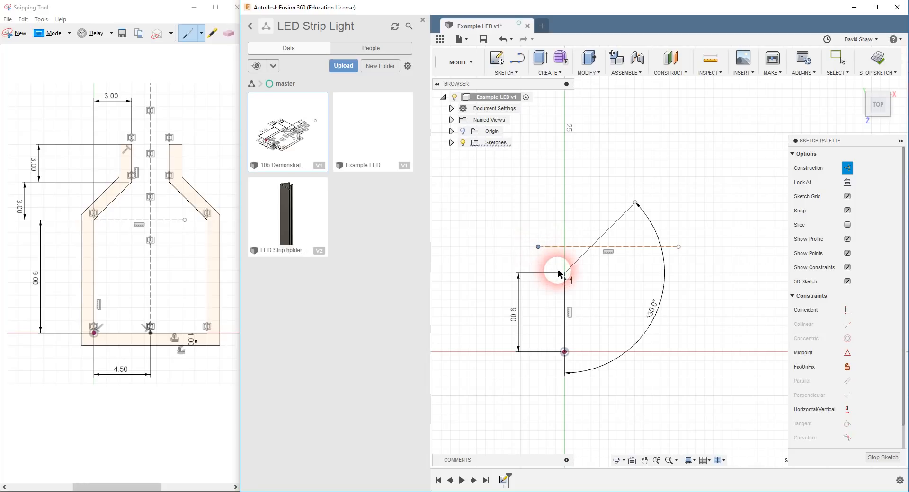
left_click(564, 273)
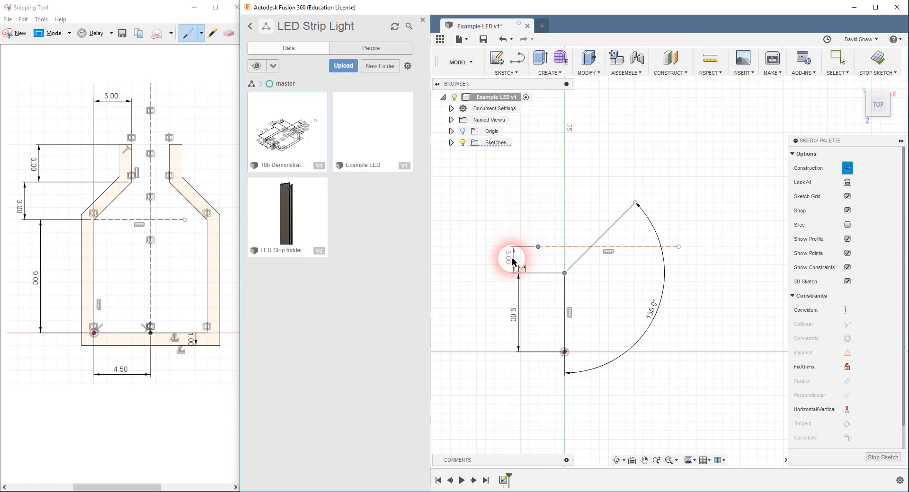
left_click(494, 258)
key("Return")
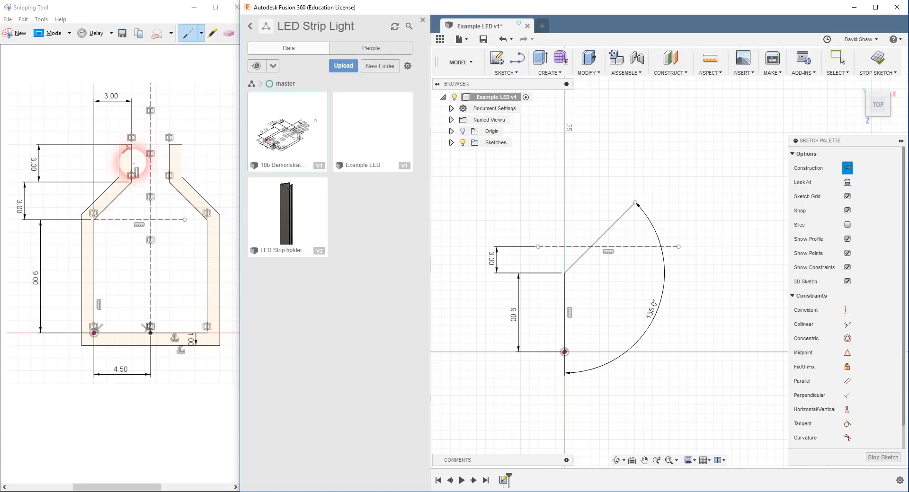
- Trim the part of the construction line that extends to the right of the angled line
left_click(518, 61)
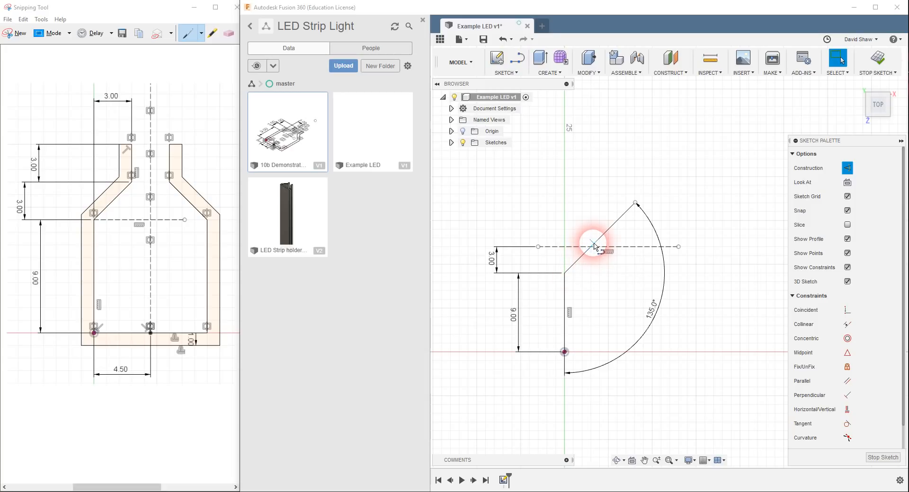
left_click(506, 72)
left_click(523, 237)
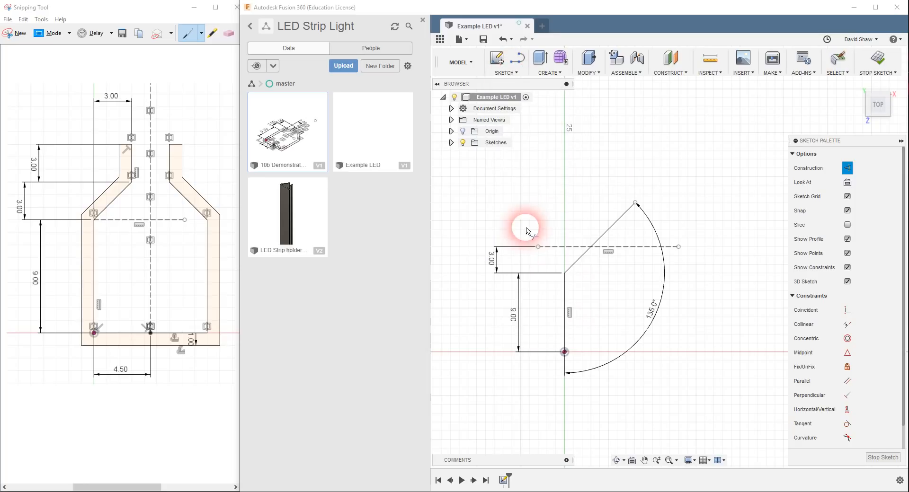
left_click(611, 251)
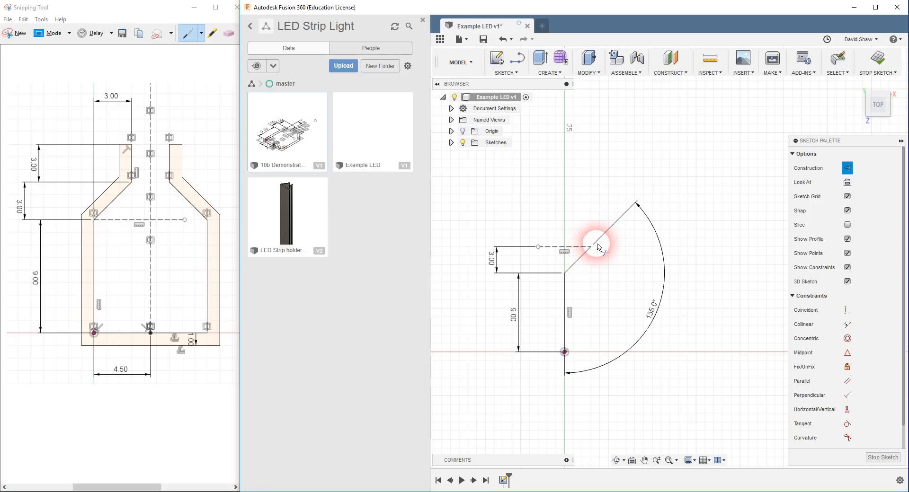
- Draw a solid vertical line about 3 mm long upward from where the horizontal construction line meets the angled line
left_click(517, 58)
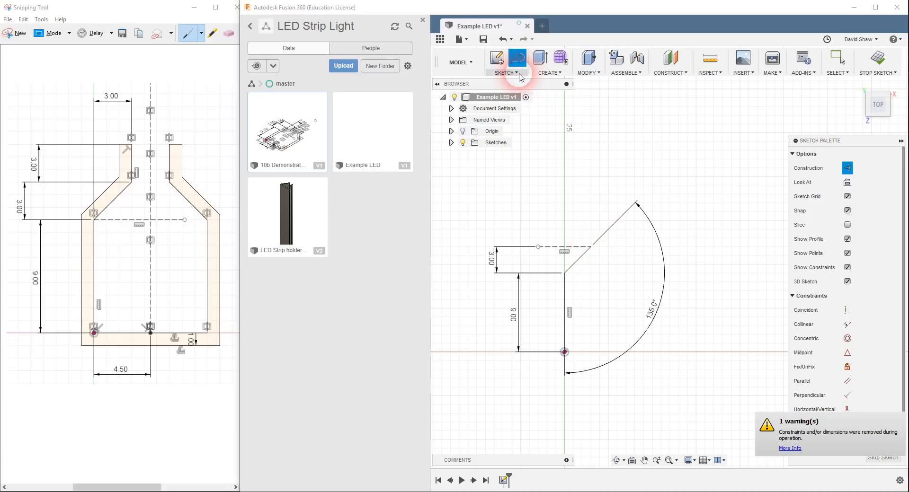
left_click(591, 247)
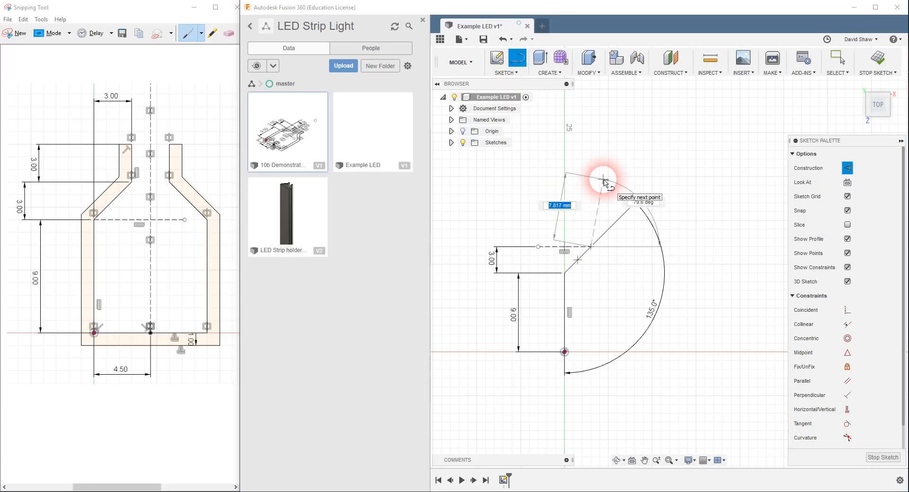
left_click(846, 168)
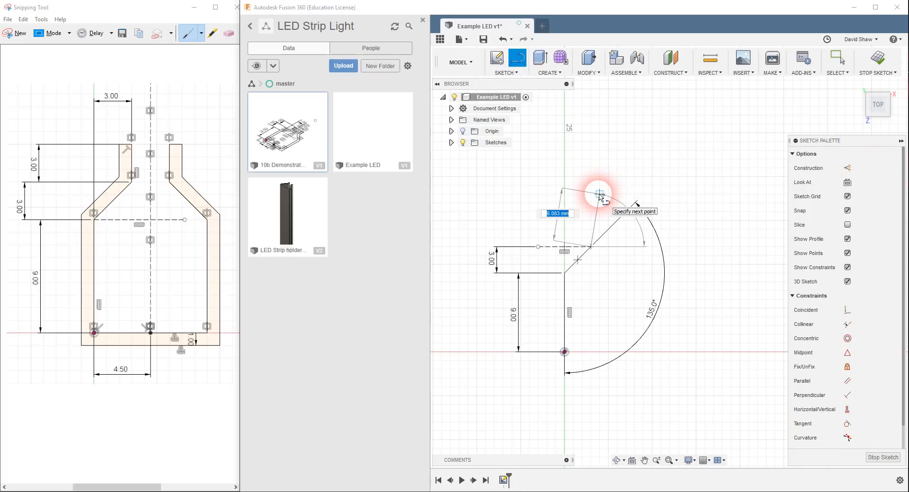
left_click(592, 220)
right_click(624, 261)
left_click(685, 283)
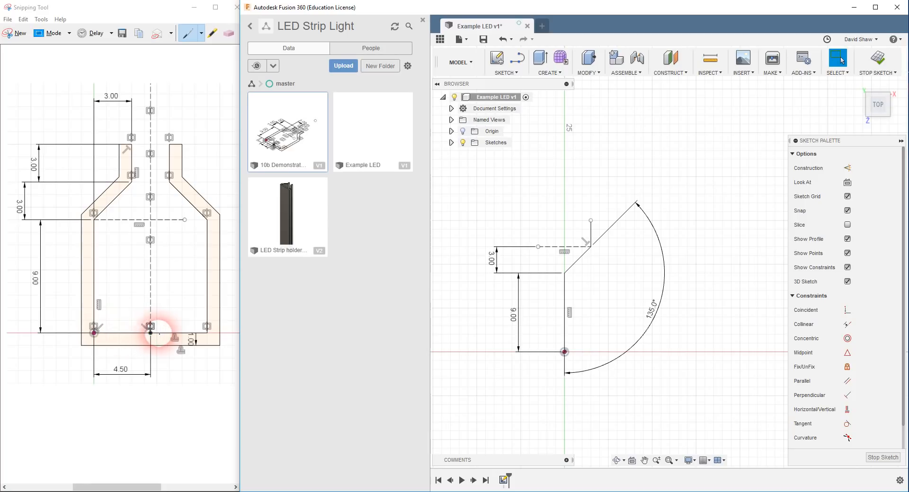
- Draw a horizontal base line about 5 mm long from the origin, on the same side as the angled line
left_click(517, 69)
left_click(565, 352)
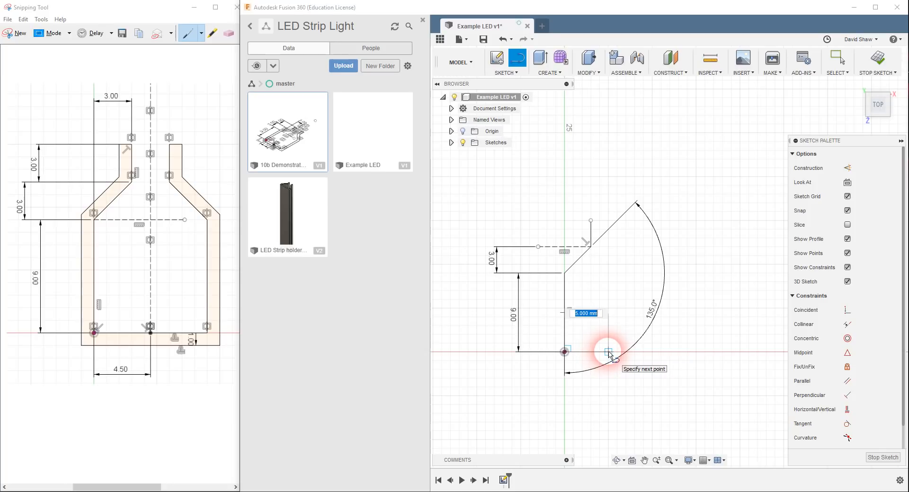
left_click(610, 354)
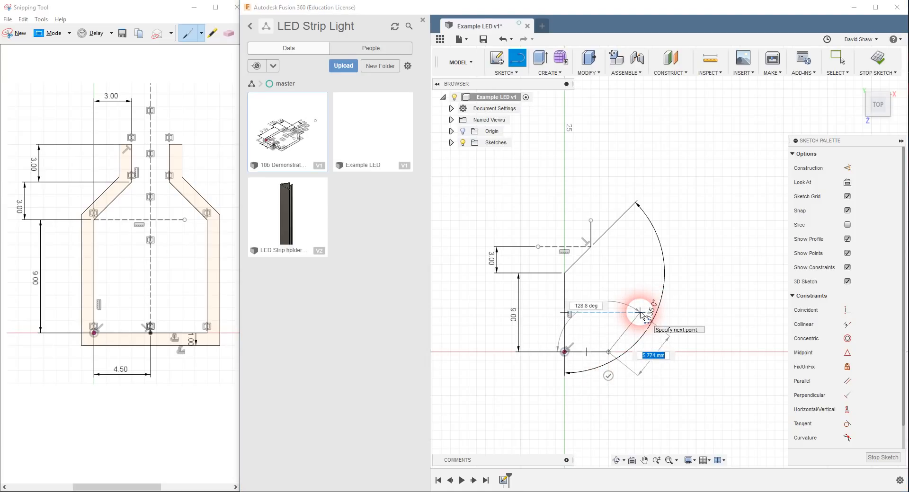
key("Escape")
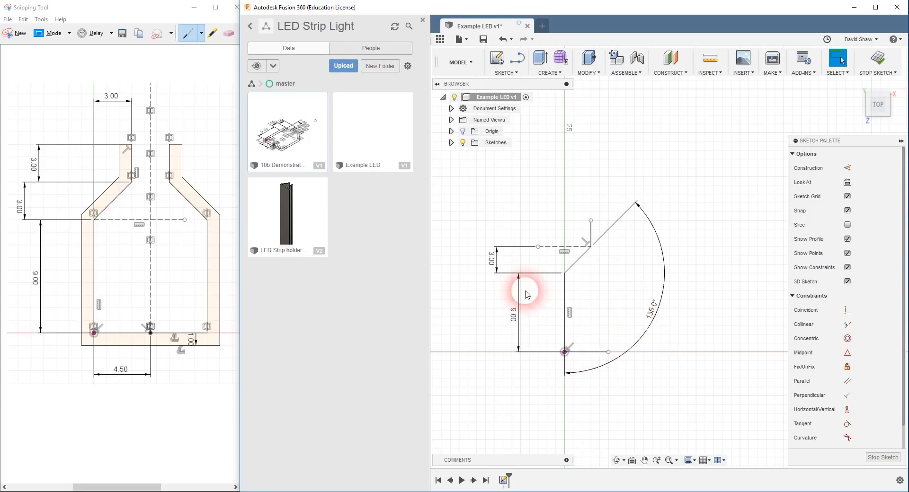
- Dimension the base line's length at 4.5 mm, placing the dimension below the line
key("d")
left_click(588, 354)
left_click(586, 398)
type("4.5")
key("Return")
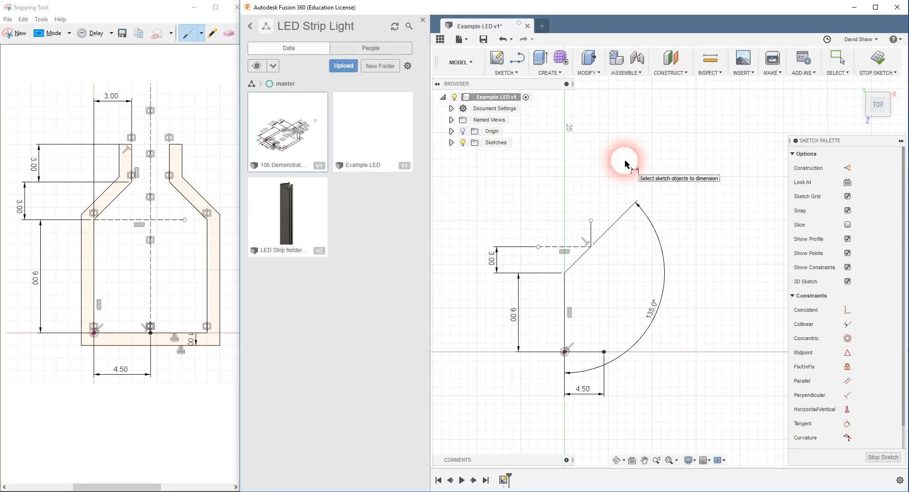
left_click(589, 246)
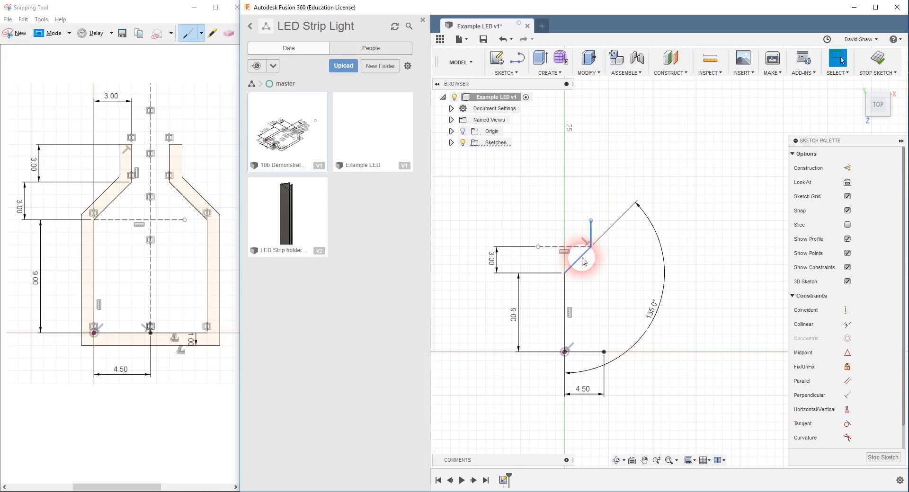
left_click(581, 259)
left_click(563, 286)
left_click(586, 352)
left_click(506, 73)
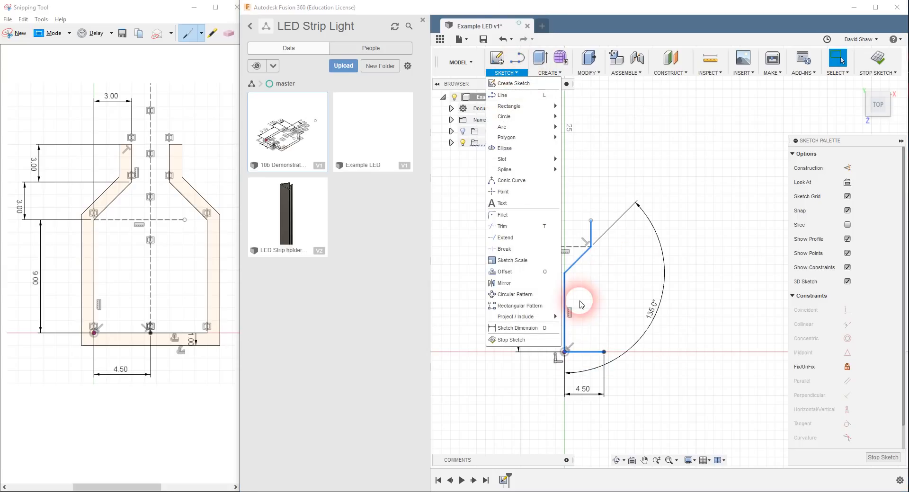
left_click(521, 283)
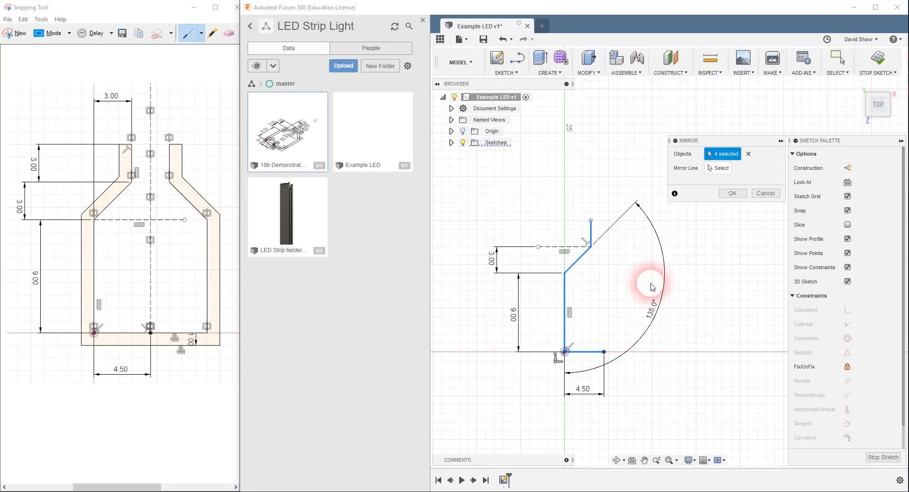
left_click(718, 168)
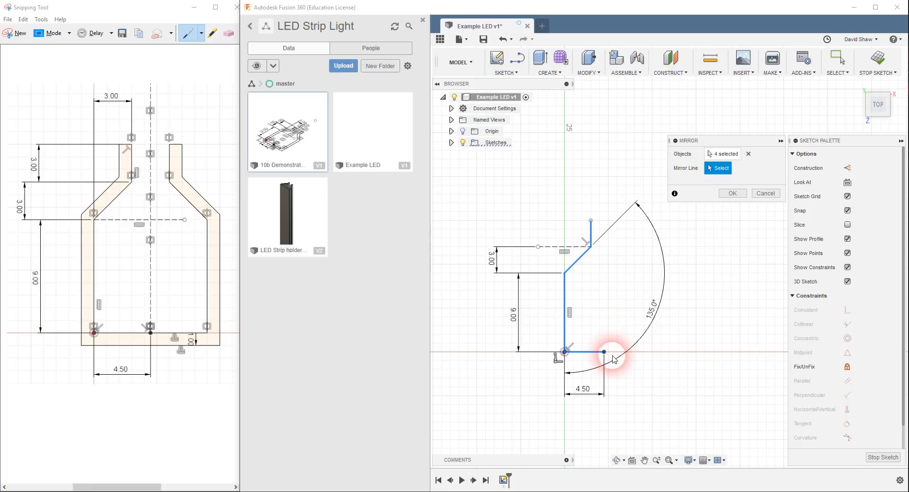
left_click(611, 230)
left_click(733, 193)
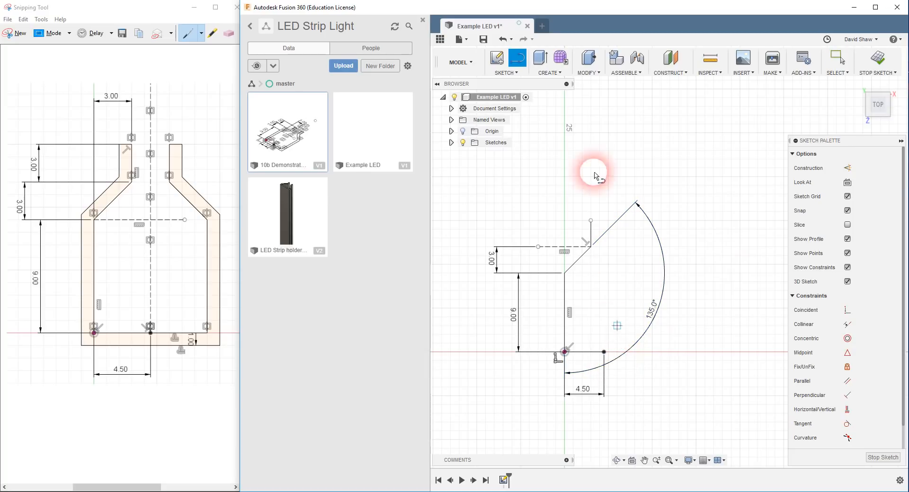
- Draw a vertical construction line from the base line's free endpoint to well above the neck as the profile's centerline
left_click(517, 58)
left_click(847, 169)
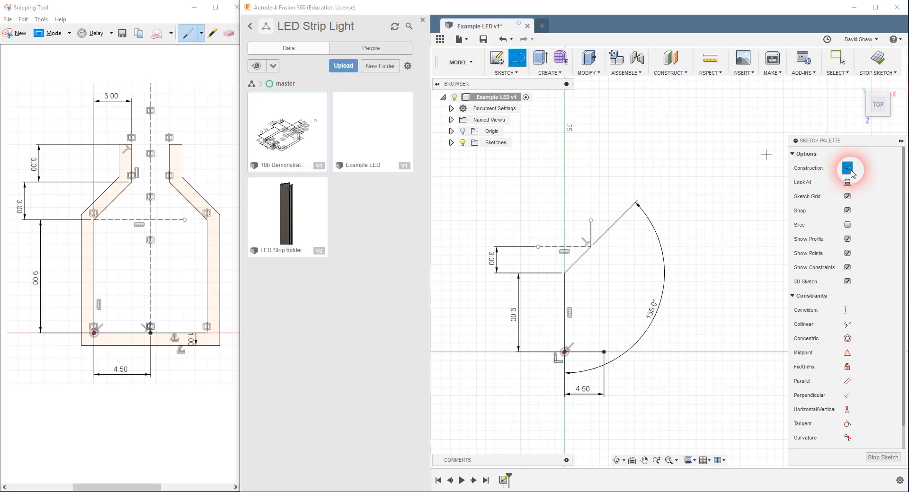
left_click(604, 353)
left_click(604, 160)
left_click(627, 159)
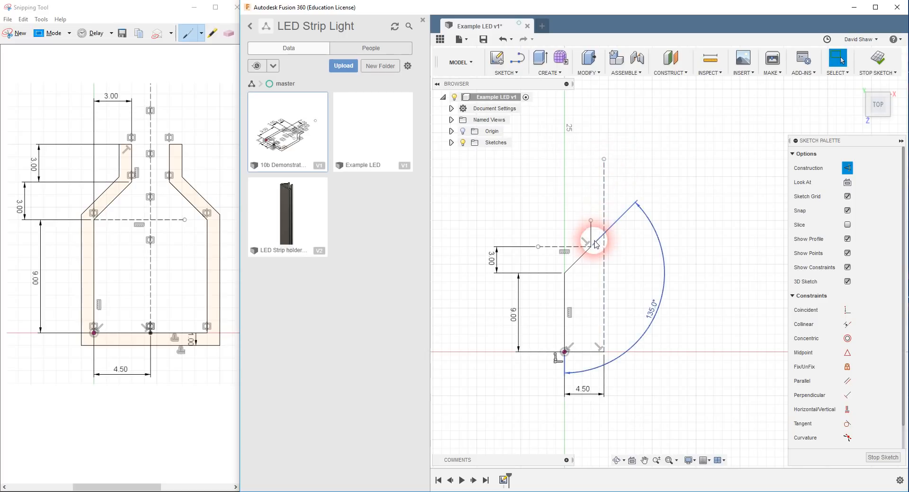
- Mirror the base, side, angled and neck lines about the vertical construction centerline
mouse_move(592, 236)
left_mouse_down()
mouse_move(570, 291)
mouse_move(588, 353)
left_mouse_up()
left_click(506, 72)
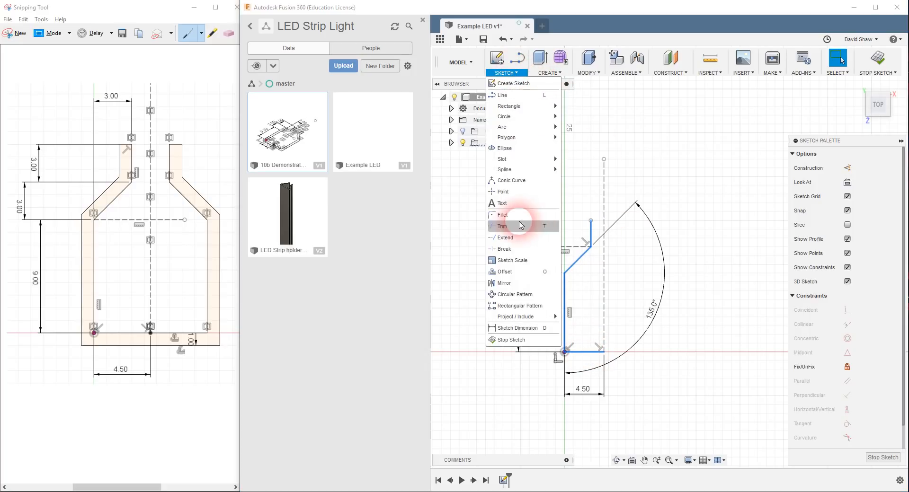
left_click(521, 283)
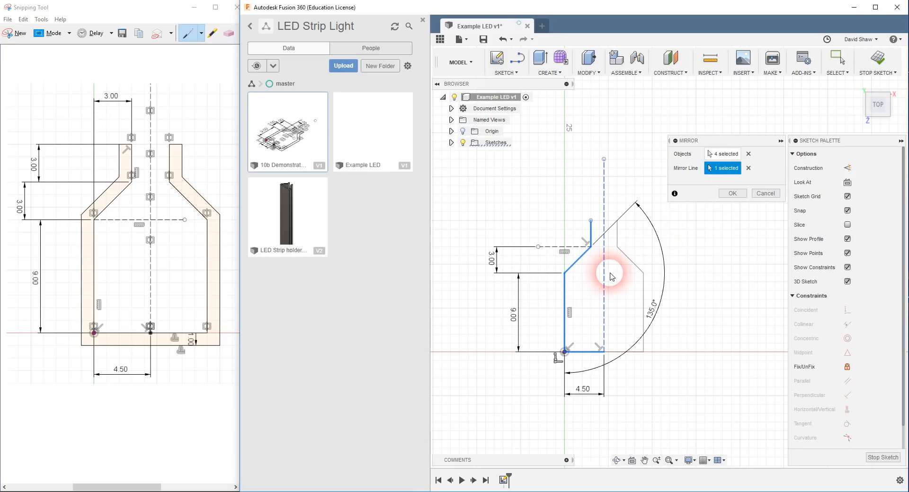
left_click(732, 193)
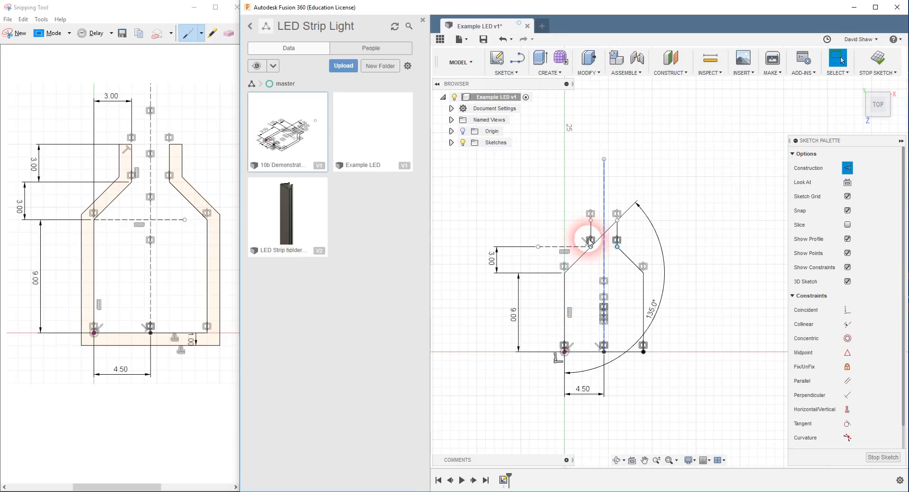
key("Escape")
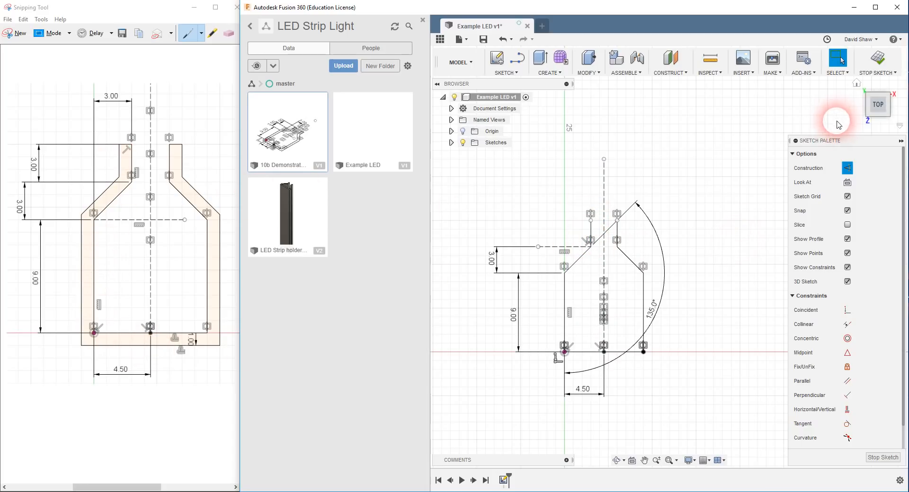
- Try offsetting the whole bottle outline 1 mm outward as construction geometry, and undo that offset
left_click(518, 73)
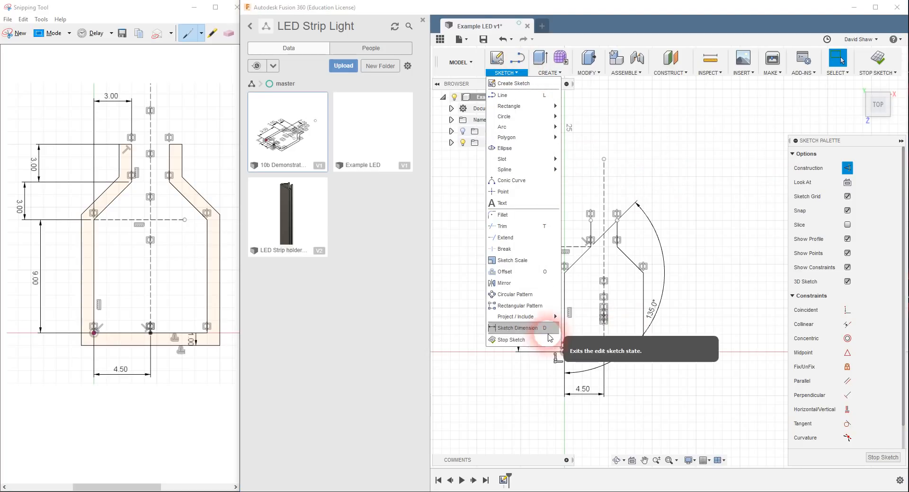
left_click(505, 271)
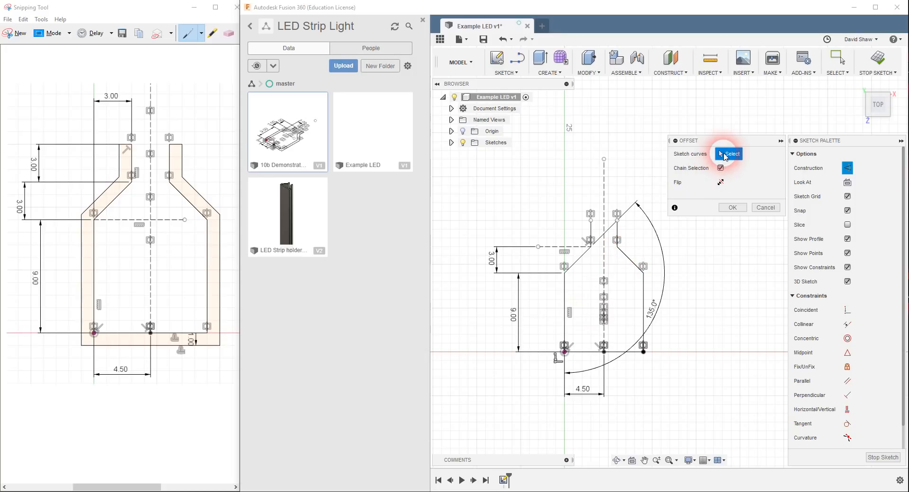
left_click(592, 239)
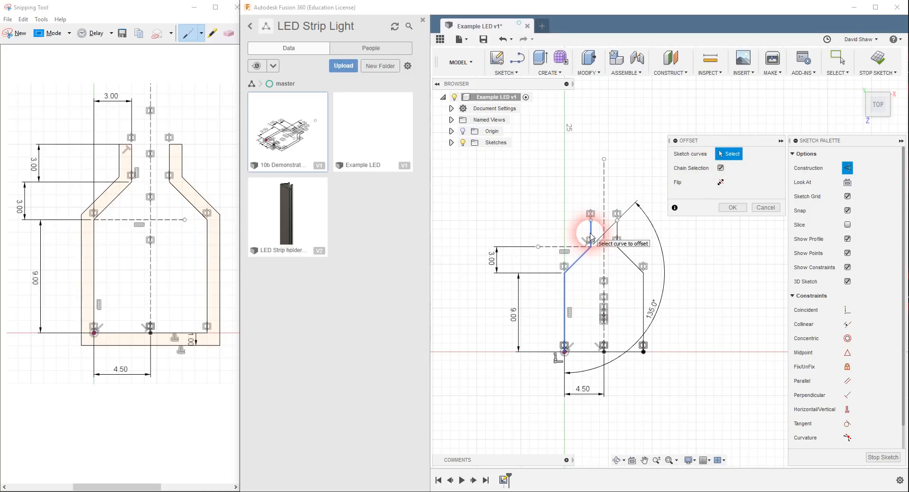
left_click(592, 239)
left_click(605, 353)
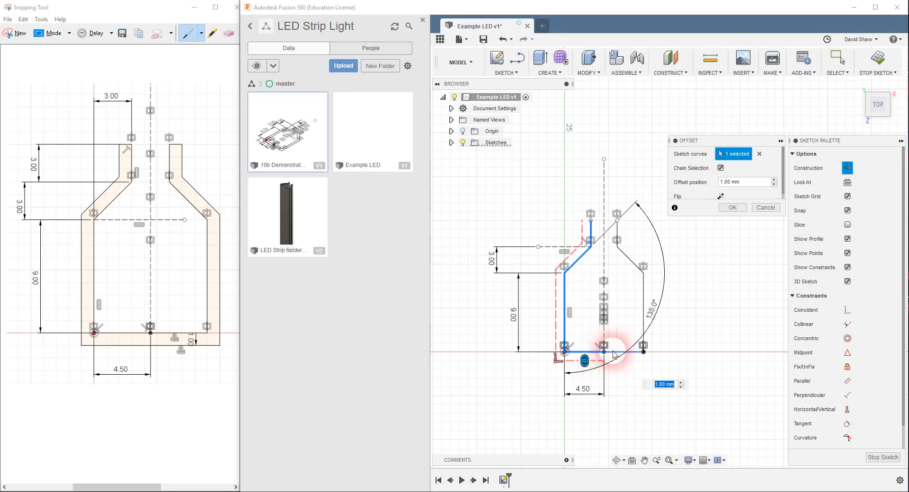
left_click(645, 326)
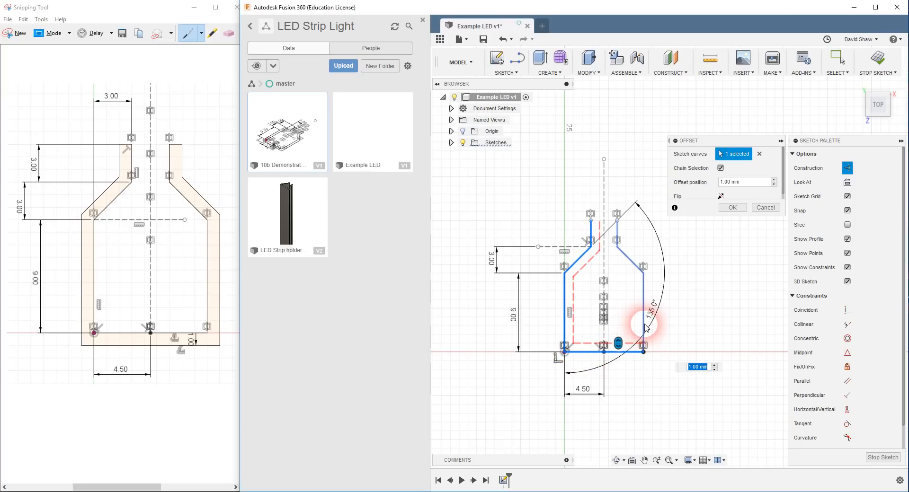
left_click(639, 270)
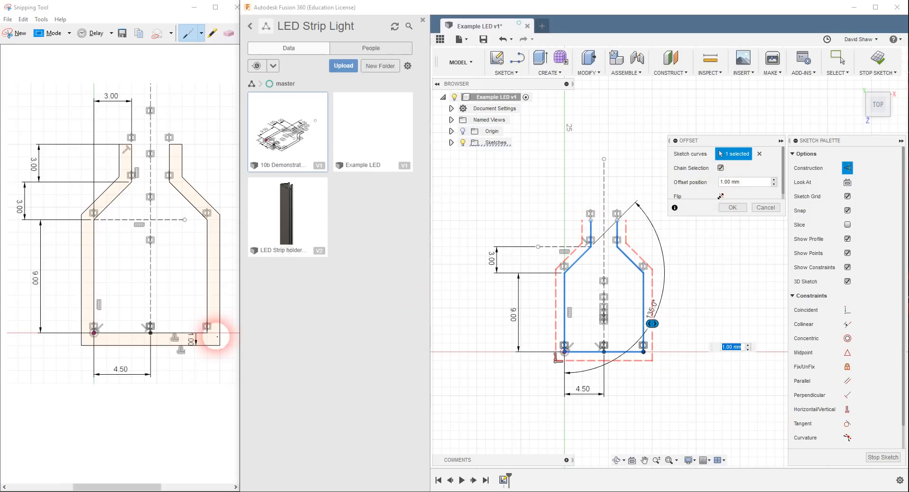
left_click(737, 211)
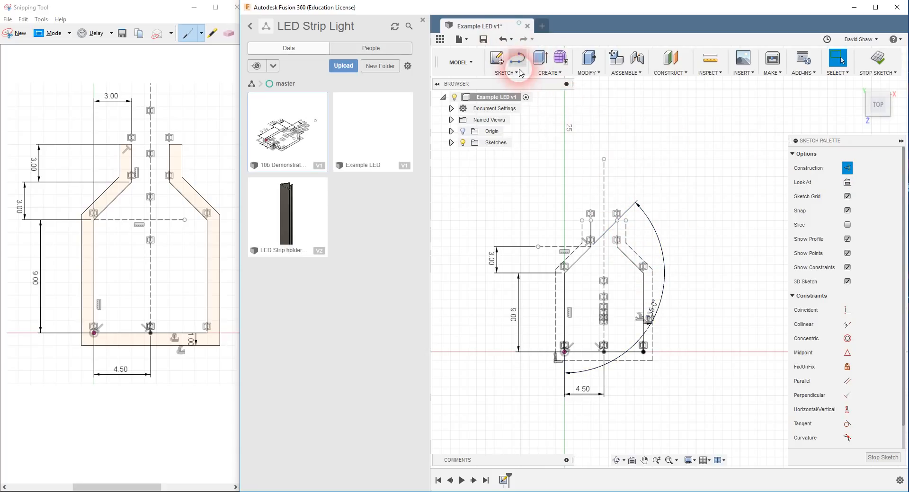
left_click(503, 39)
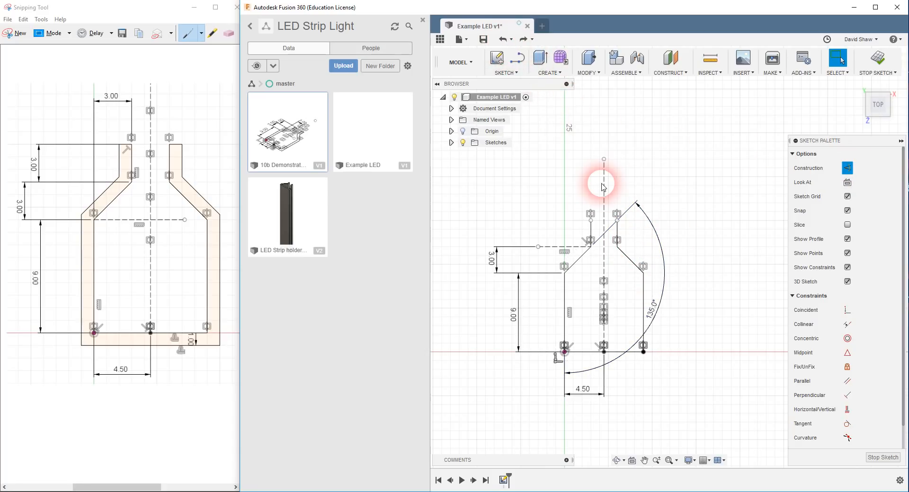
- Offset the whole bottle outline 1 mm outward as solid lines, with construction mode turned off
left_click(505, 72)
left_click(500, 251)
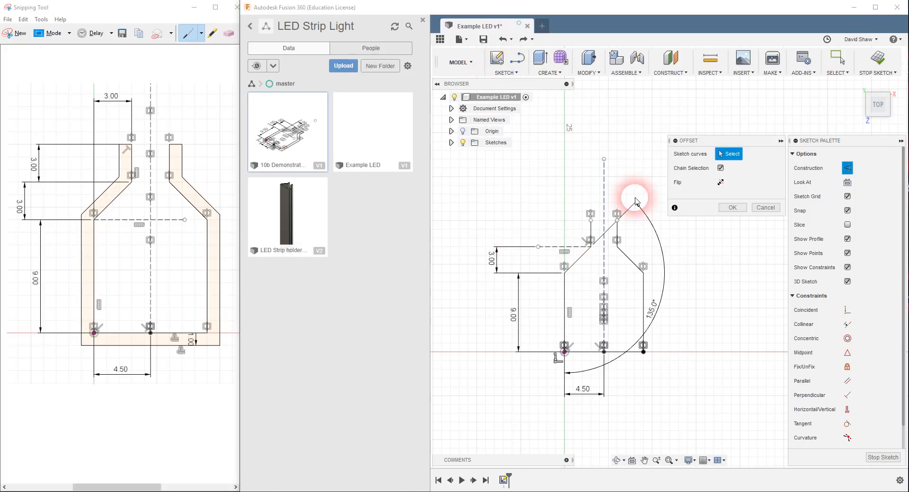
left_click(591, 230)
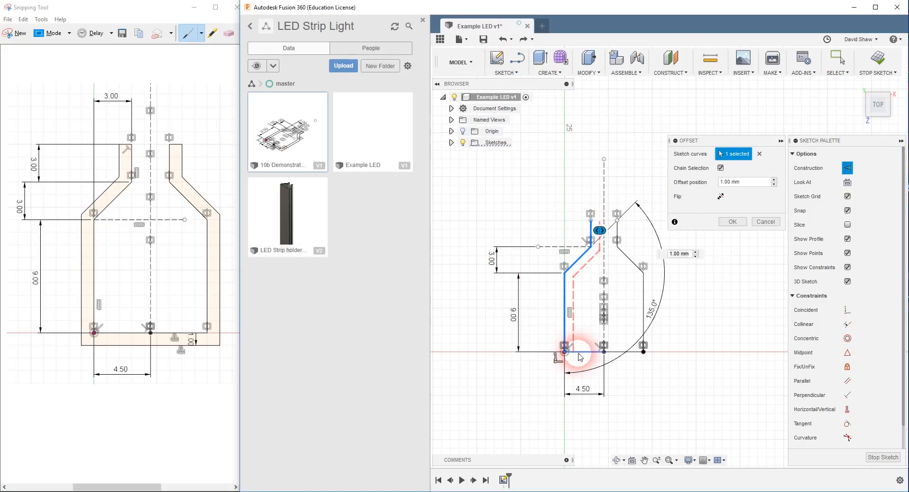
left_click(643, 330)
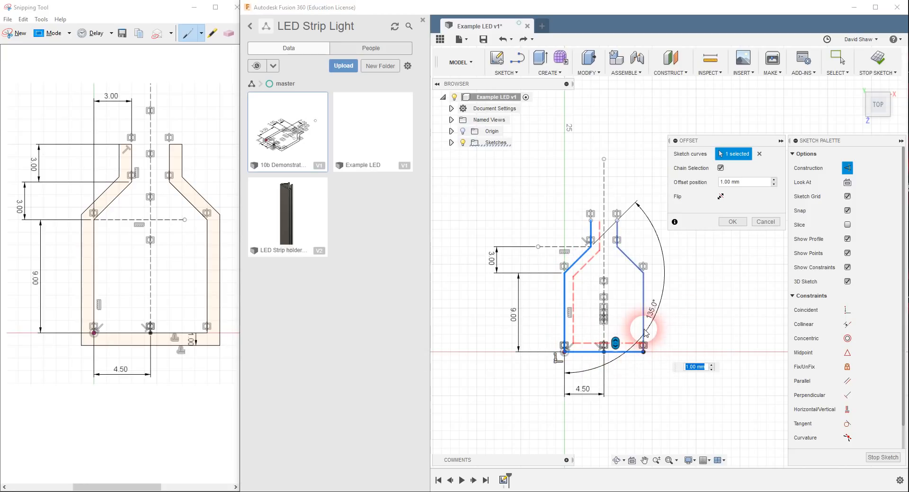
left_click(847, 169)
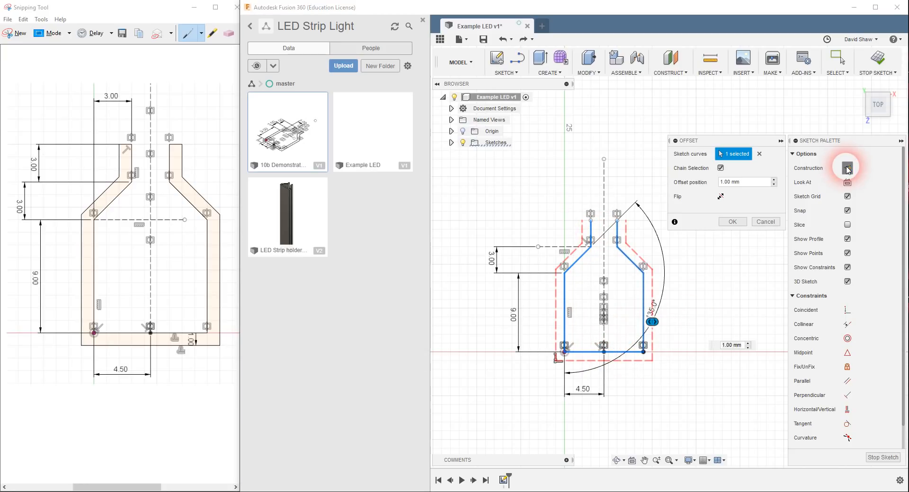
left_click(733, 221)
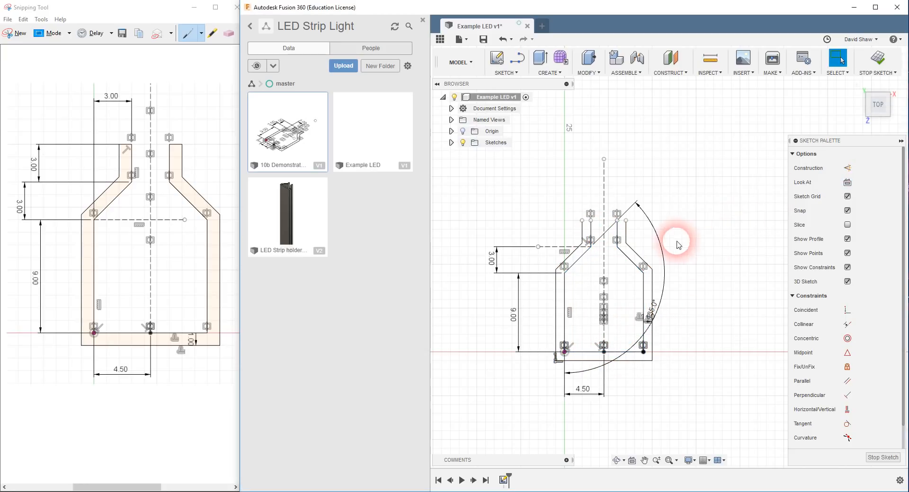
- Close both neck walls with short horizontal lines joining the upper ends of the inner and outer outlines
left_click(518, 59)
left_click(596, 227)
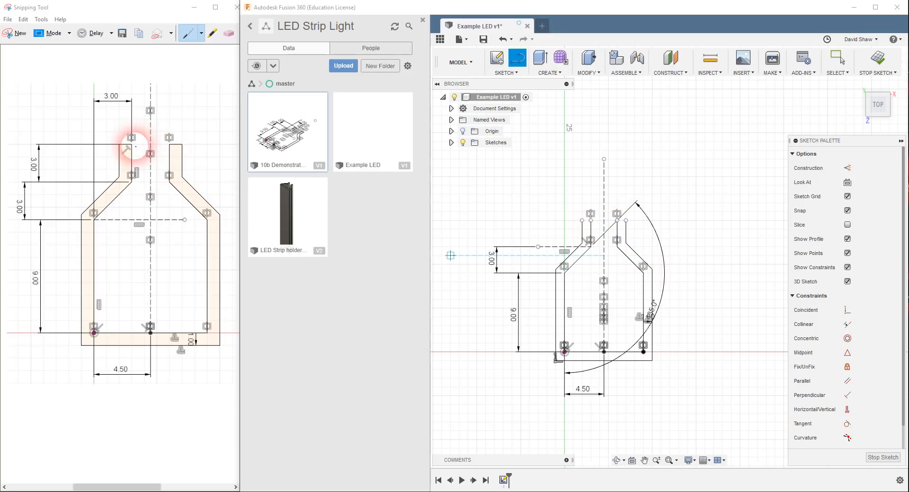
left_click(583, 221)
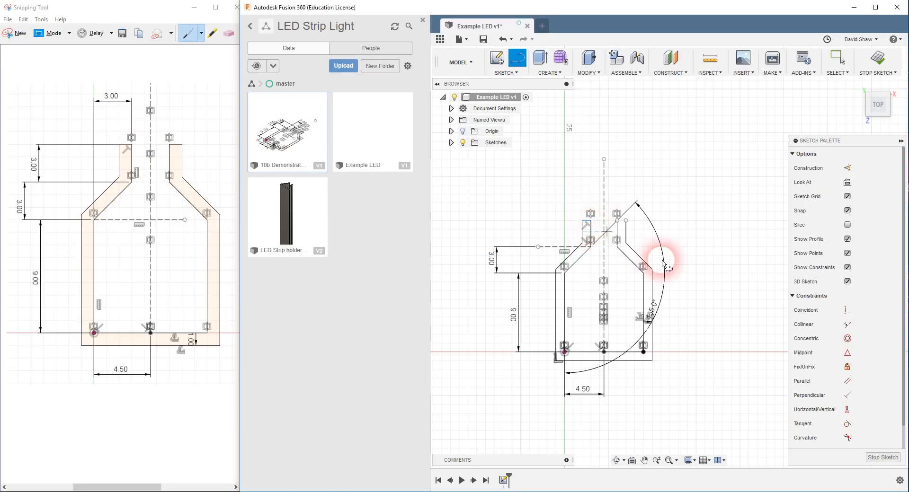
left_click(617, 220)
left_click(625, 220)
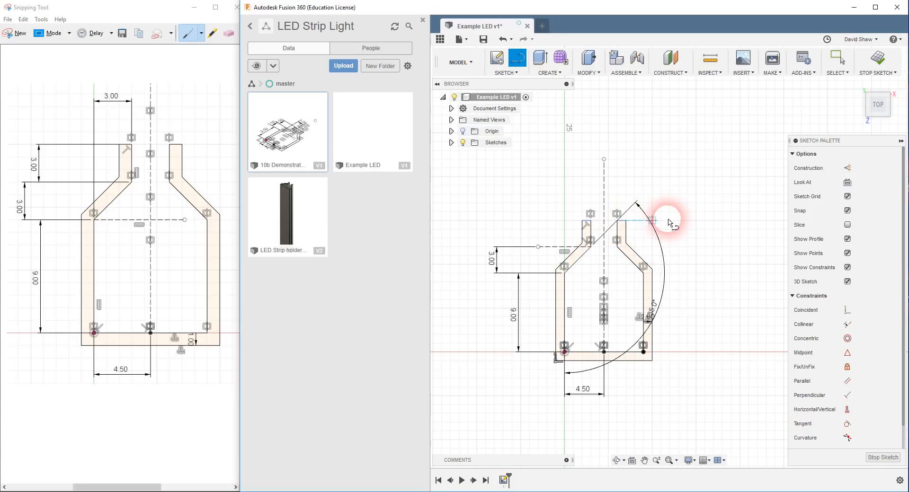
- End the Line command
right_click(684, 203)
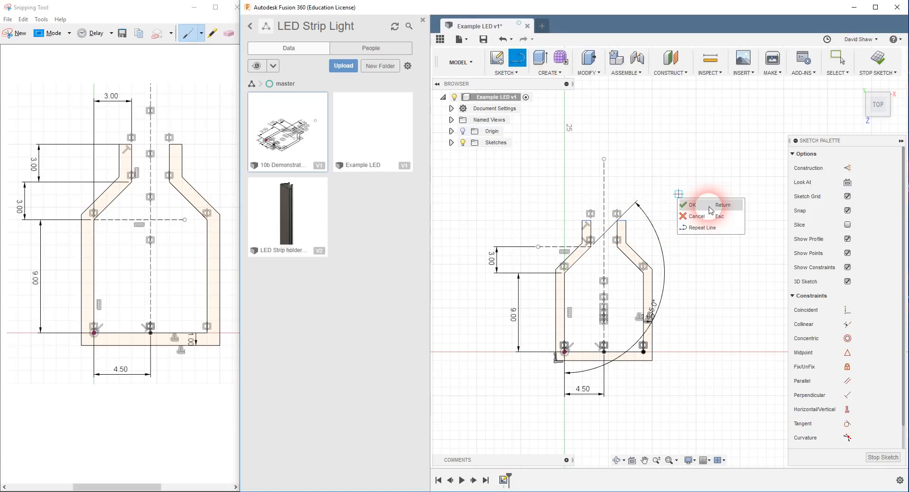
left_click(709, 209)
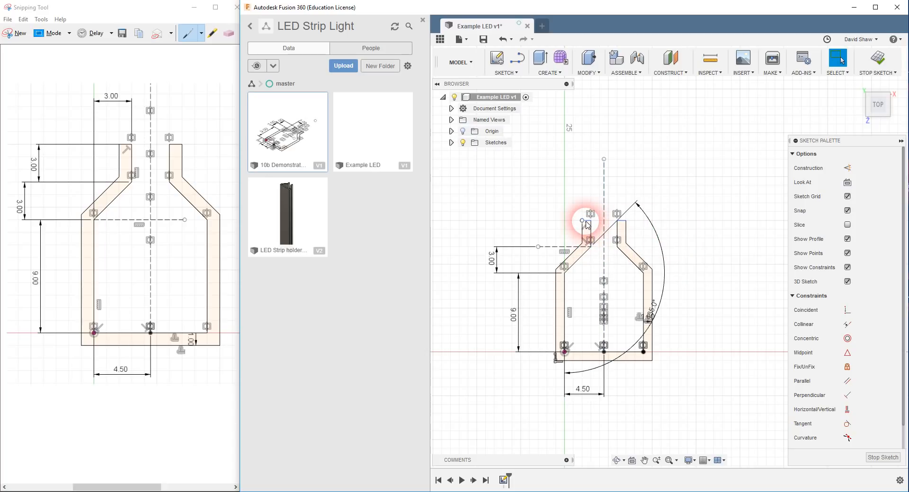
- Stretch the neck walls upward freehand by pulling up the short end line of the left wall
left_click(582, 220)
scroll(587, 219, "up", 3)
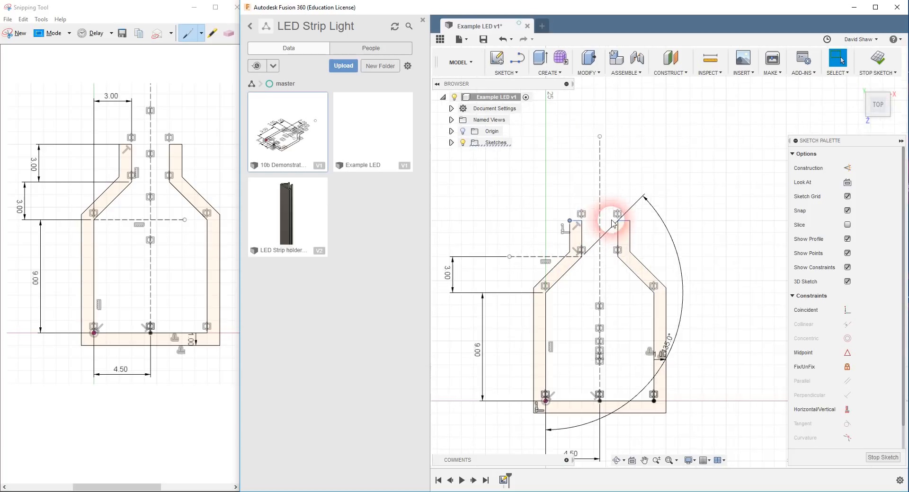
left_click(567, 225)
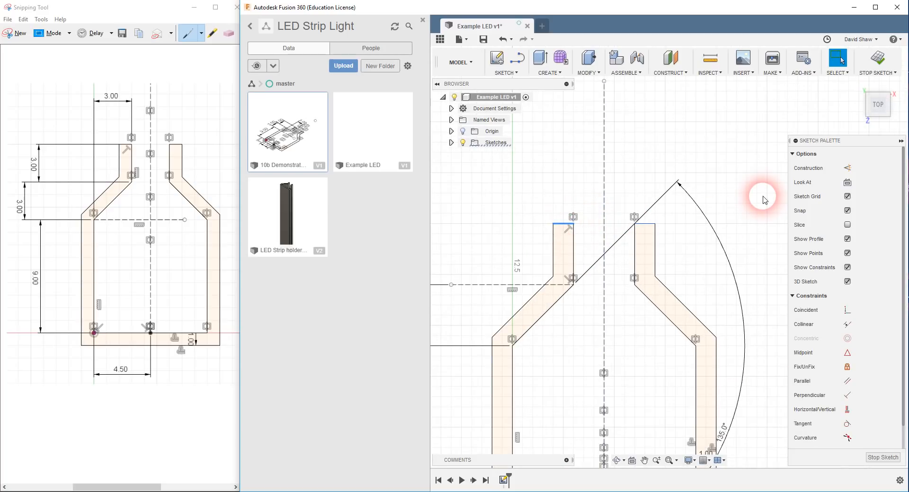
left_click_drag(564, 229, 567, 189)
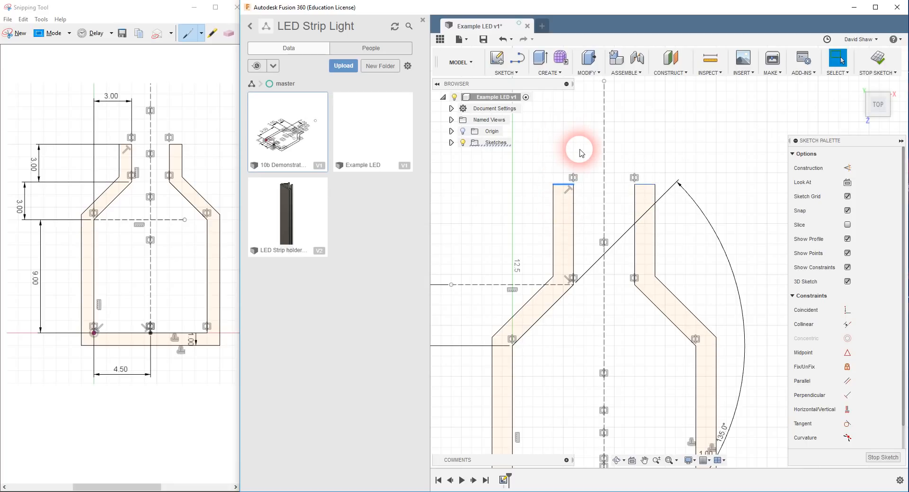
- Try to shift the left neck wall's end line freely with Move/Copy, cancel it, and undo the last sketch drag
key("m")
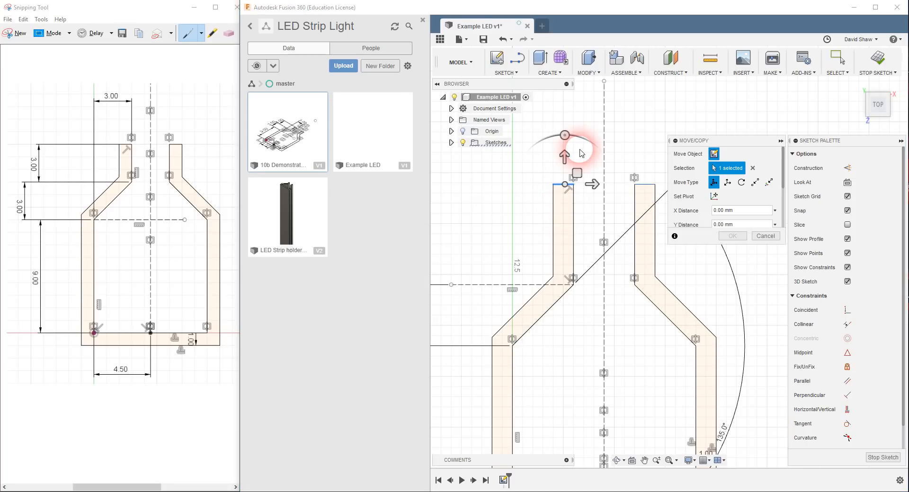
left_click_drag(571, 159, 600, 176)
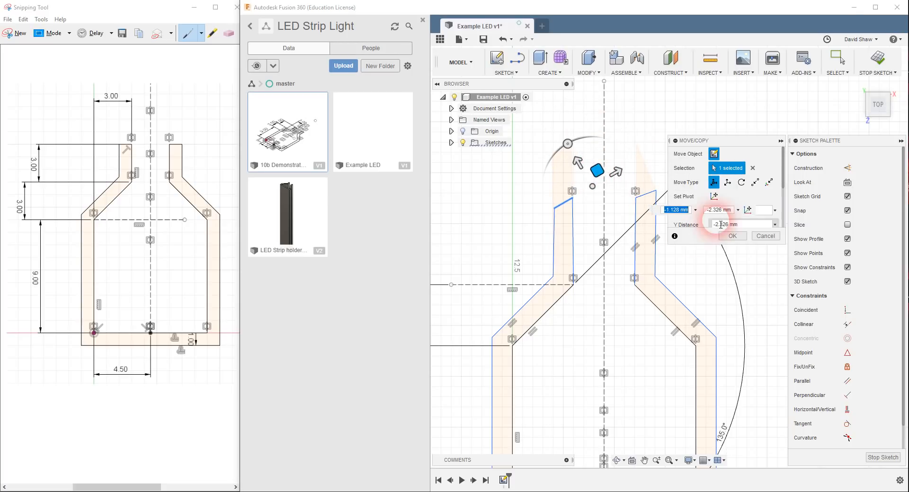
left_click(770, 237)
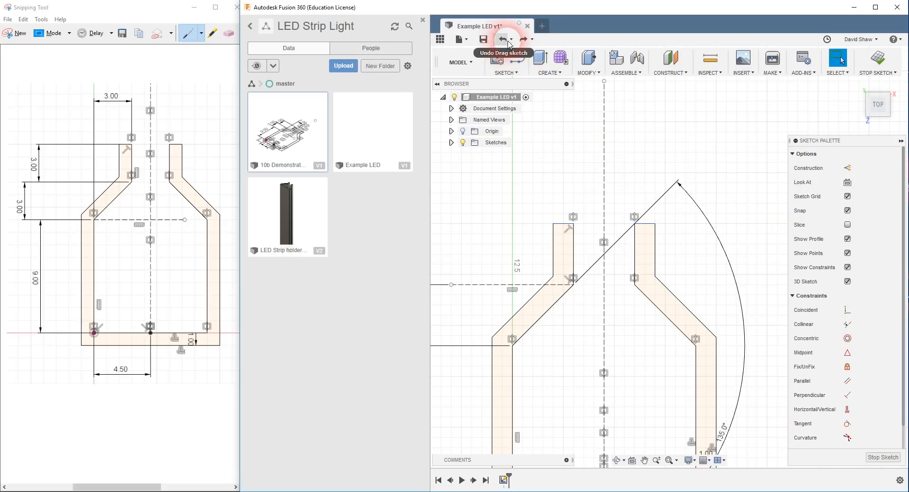
left_click(503, 40)
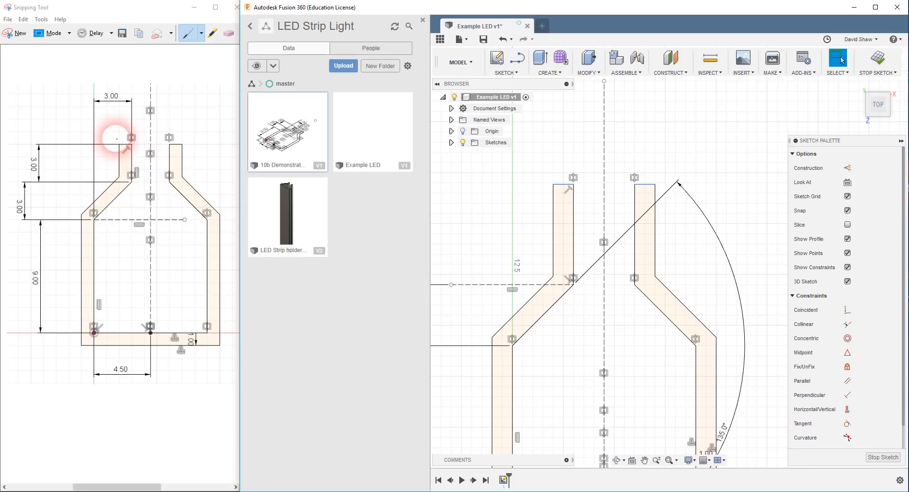
- Dimension the left neck wall's inner line vertically and set its length to 3 mm
scroll(701, 263, "down", 1)
scroll(703, 264, "down", 1)
left_click(663, 273)
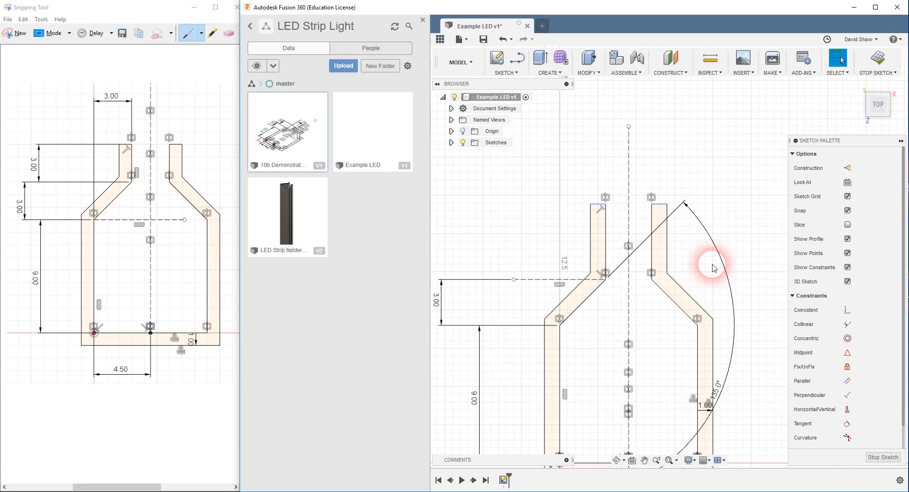
key("d")
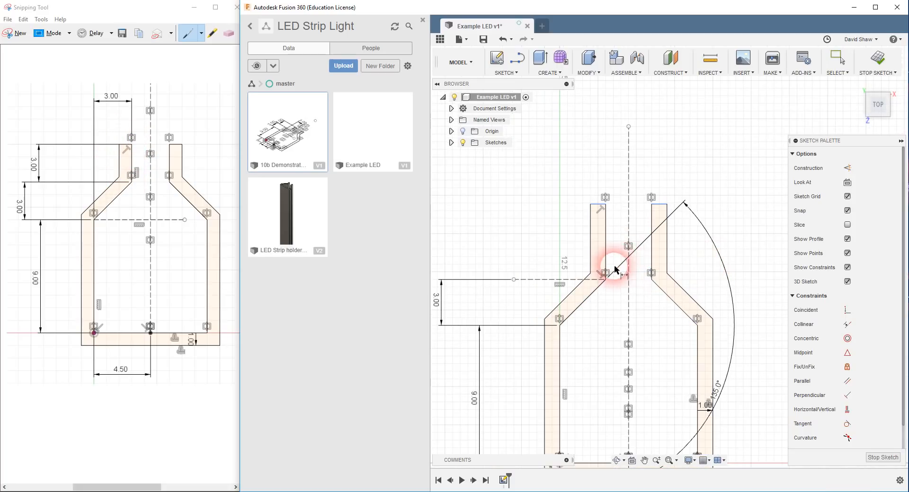
left_click(606, 233)
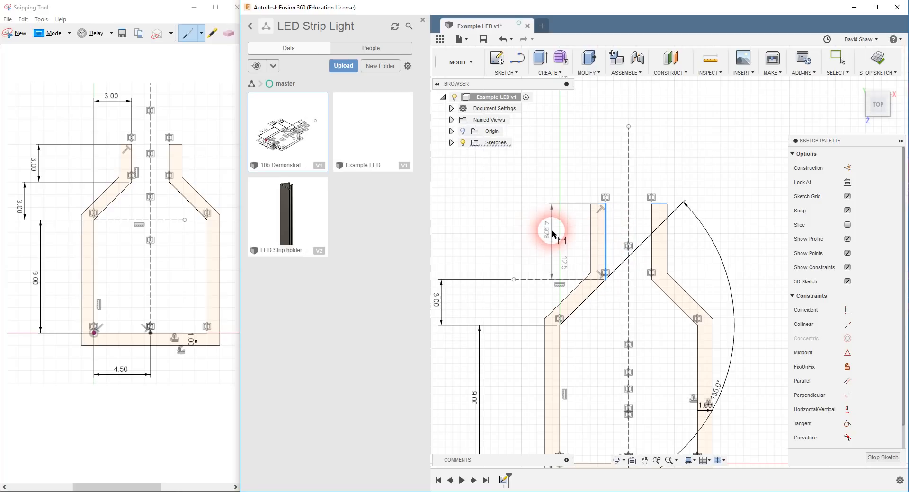
left_click(476, 243)
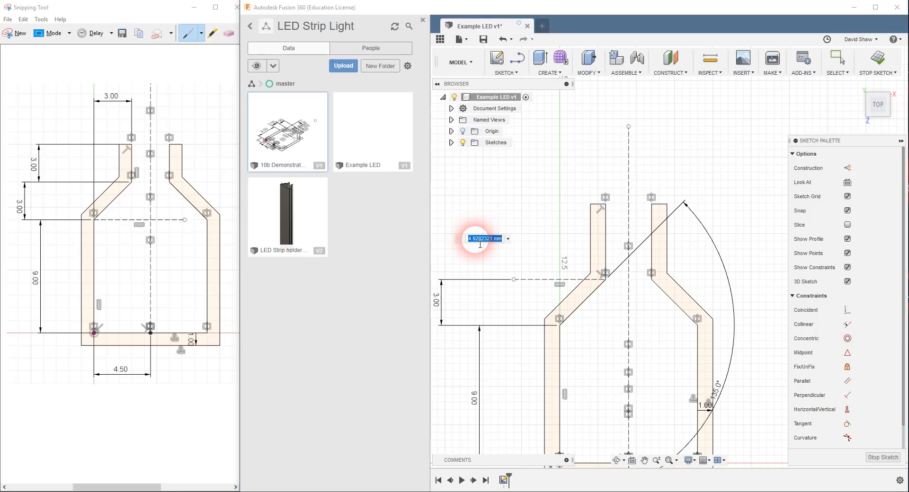
type("3")
key("Return")
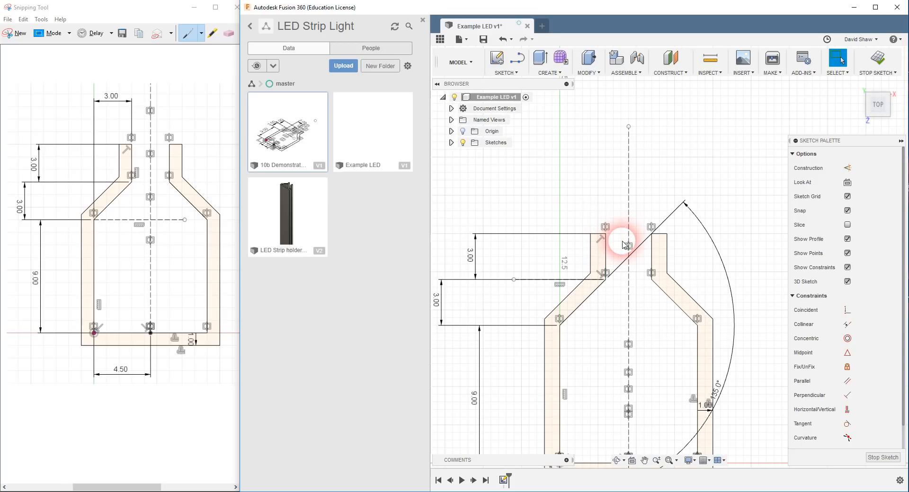
- Try to move the left neck wall's end line 4 mm upward in Y with Move/Copy
left_click(600, 234)
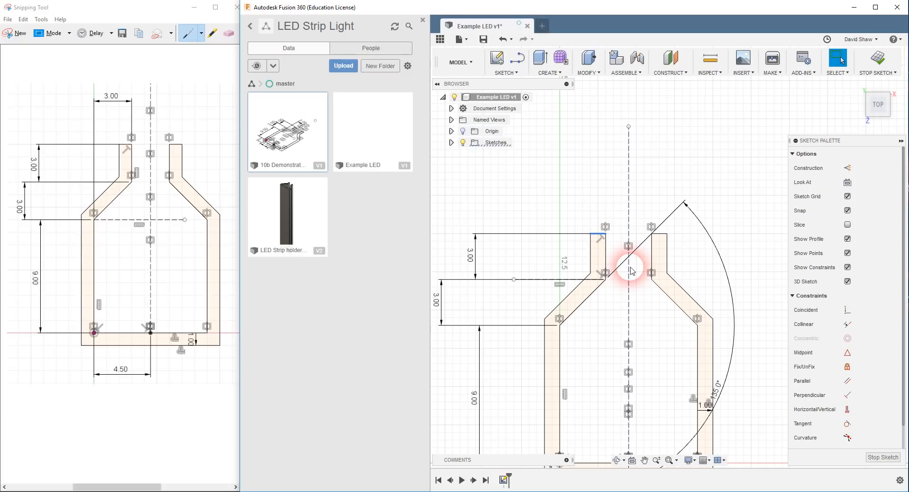
key("m")
left_click_drag(608, 221, 596, 160)
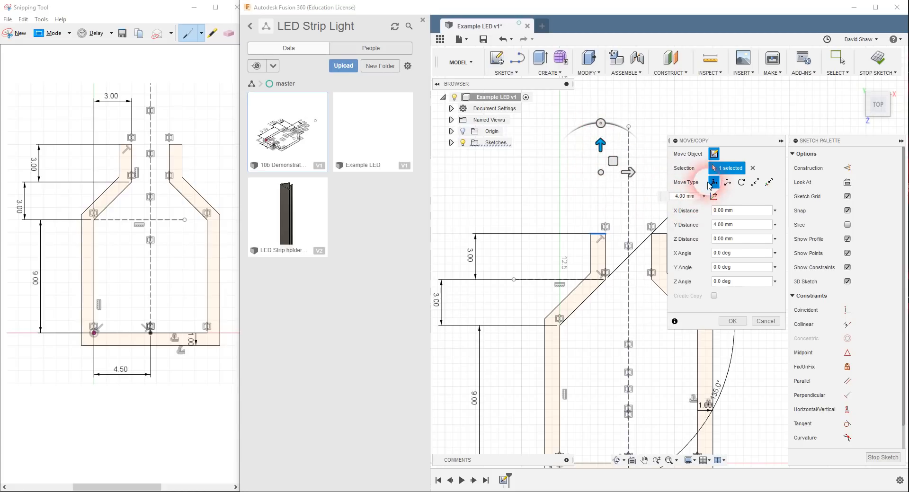
left_click(779, 323)
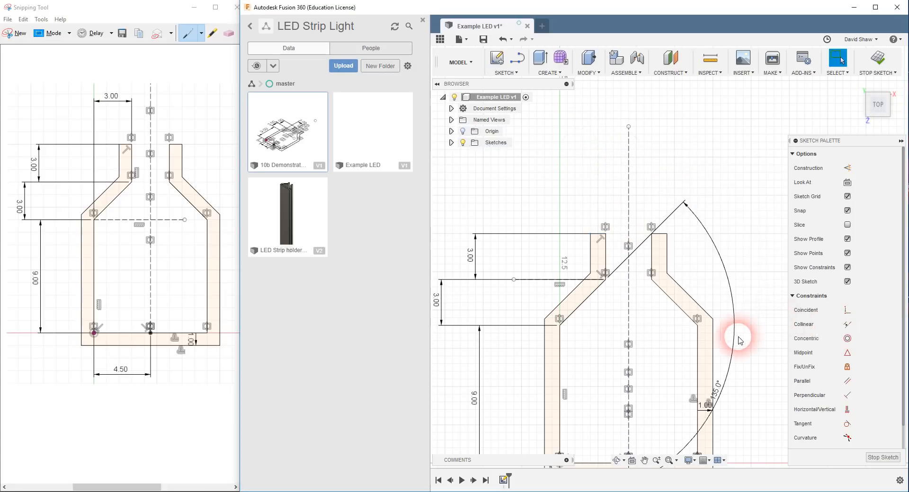
- Reposition the 135° angle dimension next to the bottle's left shoulder
scroll(724, 205, "down", 2)
left_click(733, 356)
left_click_drag(722, 360, 557, 284)
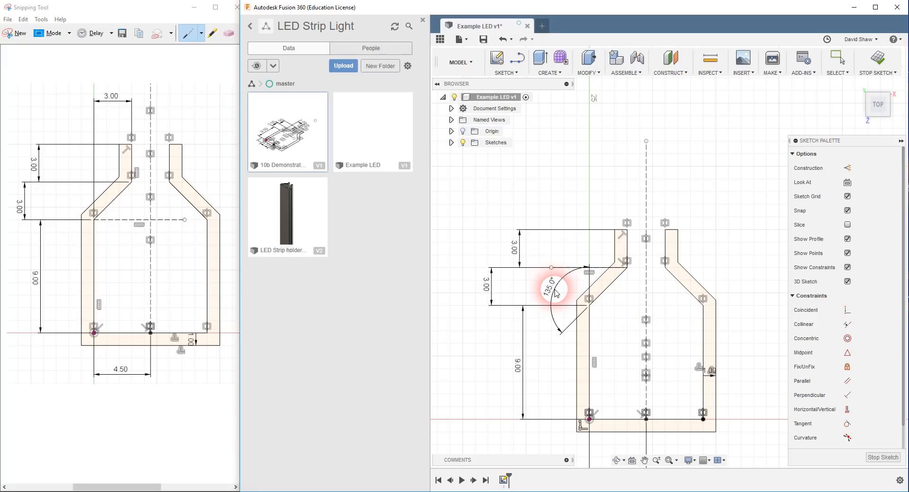
left_click_drag(561, 295, 564, 296)
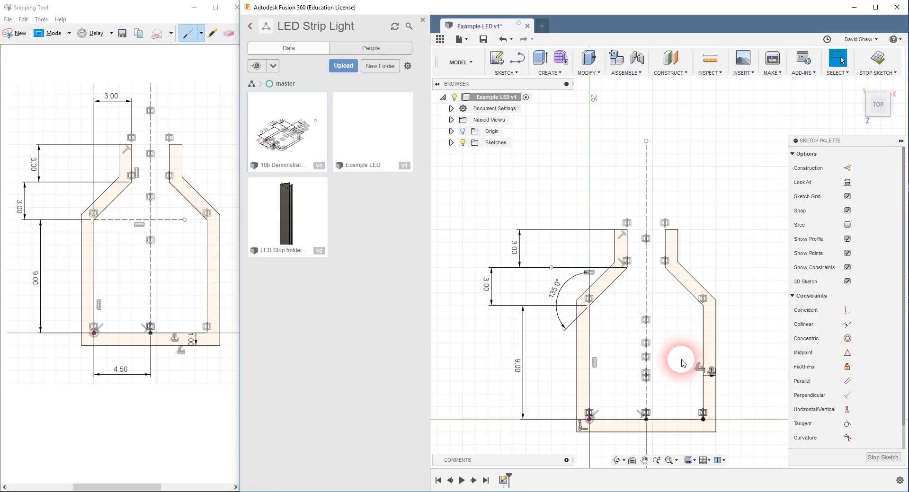
- Place the 4.50 mm dimension closer below the base and bring the 9 mm and two 3 mm height dimensions nearer the outline
scroll(582, 265, "down", 2)
left_click_drag(616, 413, 614, 387)
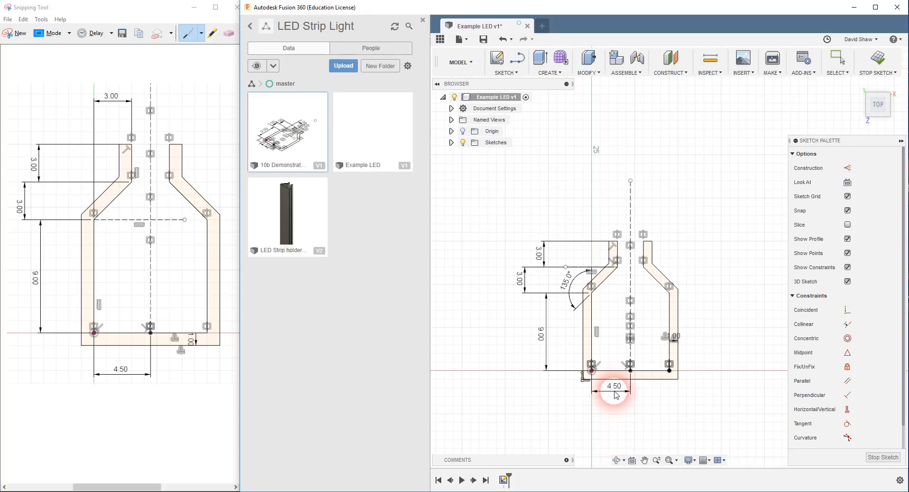
left_click_drag(544, 308, 555, 319)
left_click_drag(507, 283, 555, 262)
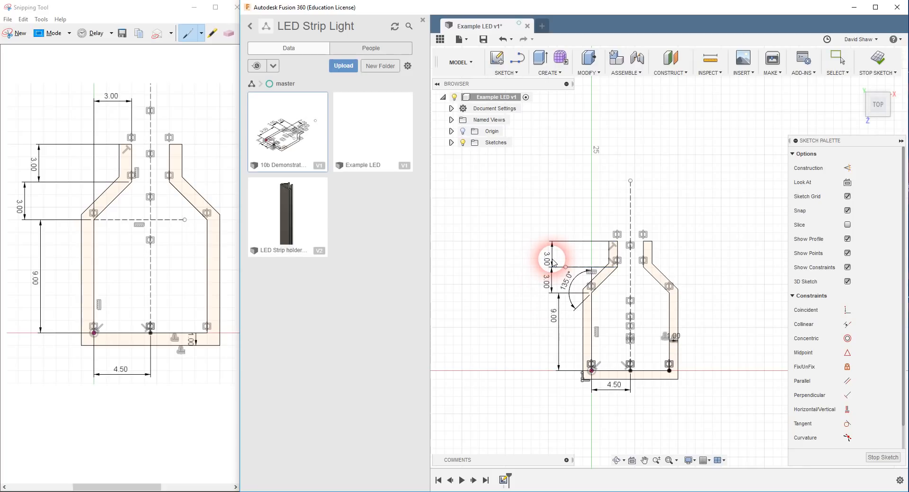
left_click(552, 263)
scroll(550, 260, "up", 3)
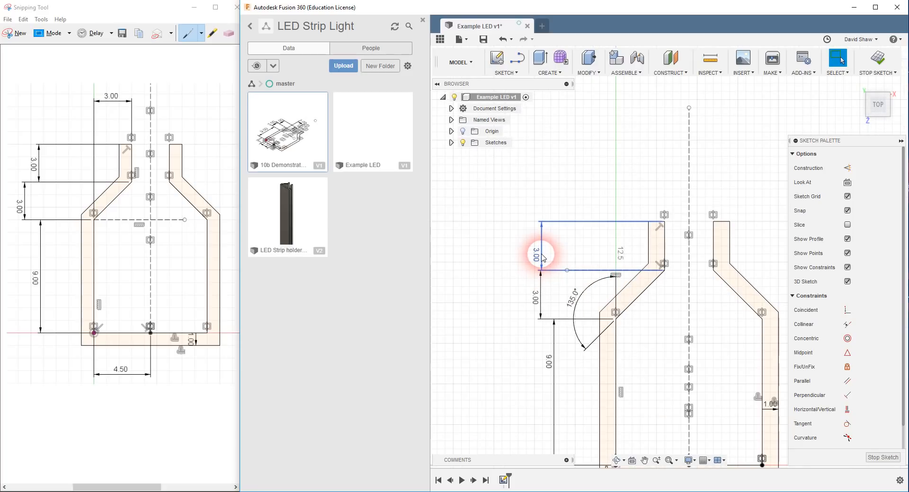
scroll(566, 227, "down", 3)
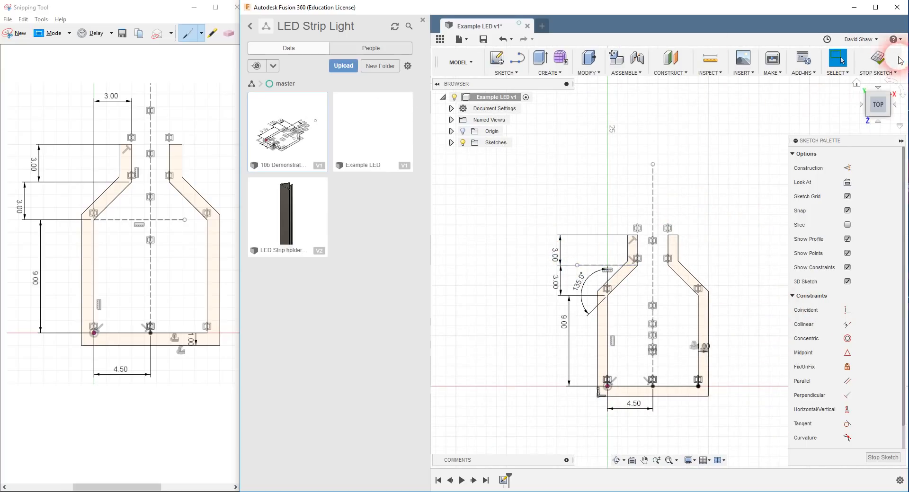
- Finish the sketch and extrude the bottle-shaped wall profile 16 mm upward as a new body
left_click(877, 59)
left_click(863, 81)
scroll(659, 374, "down", 5)
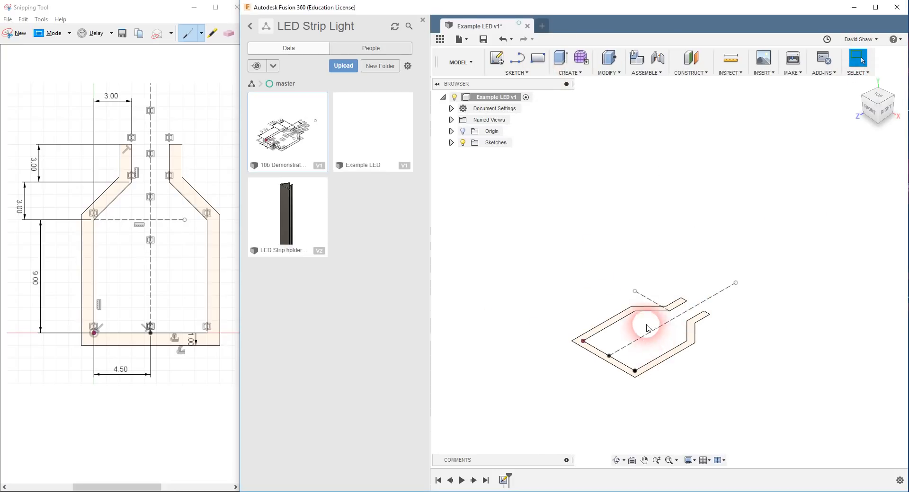
left_click(566, 67)
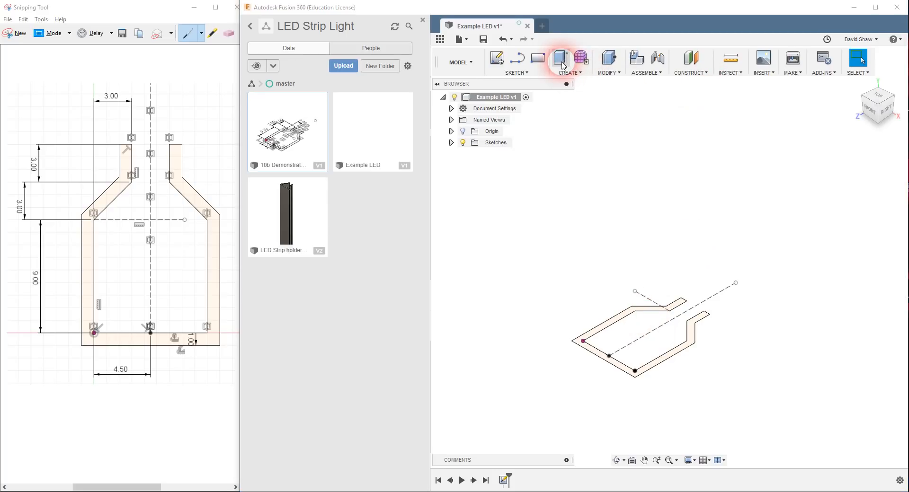
left_click(628, 313)
left_click_drag(629, 313, 624, 204)
left_click(853, 269)
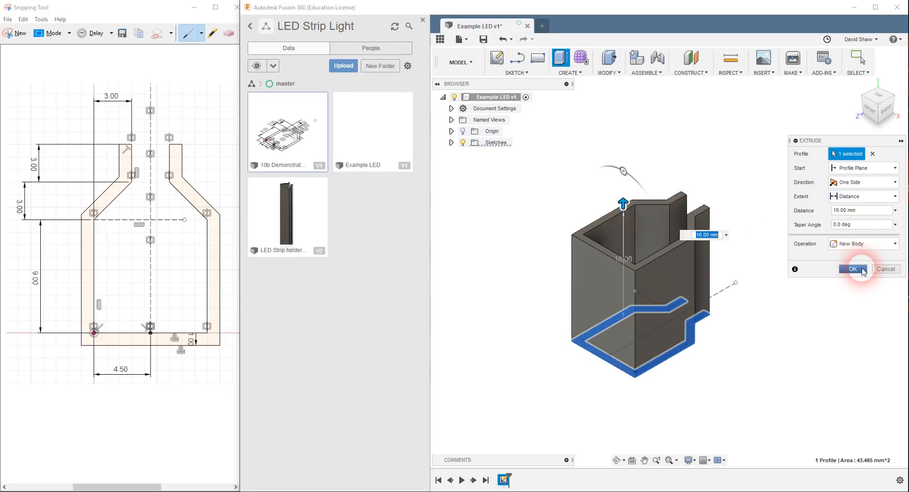
left_click(802, 423)
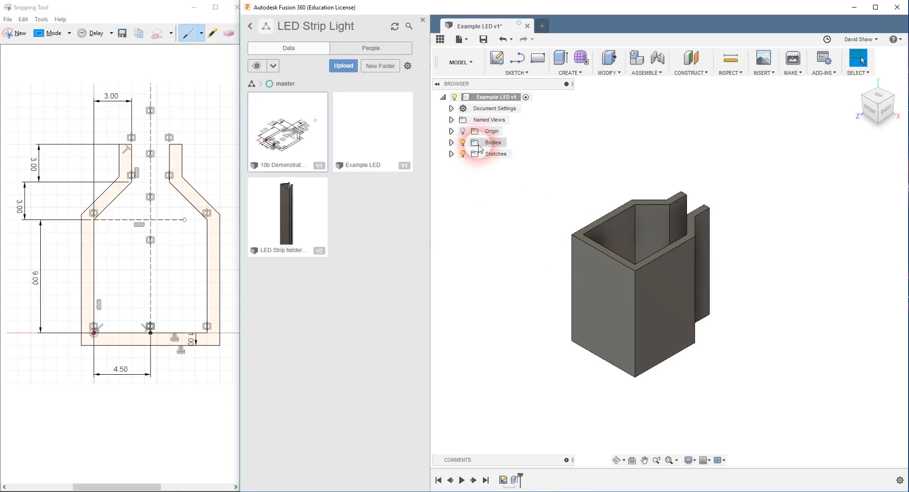
- Edit the extrusion and set its distance to 8 mm
right_click(515, 480)
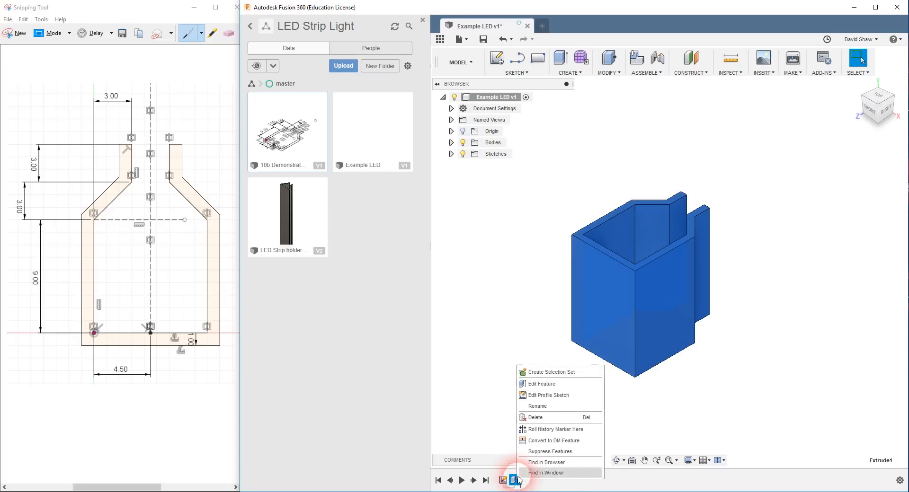
left_click(560, 389)
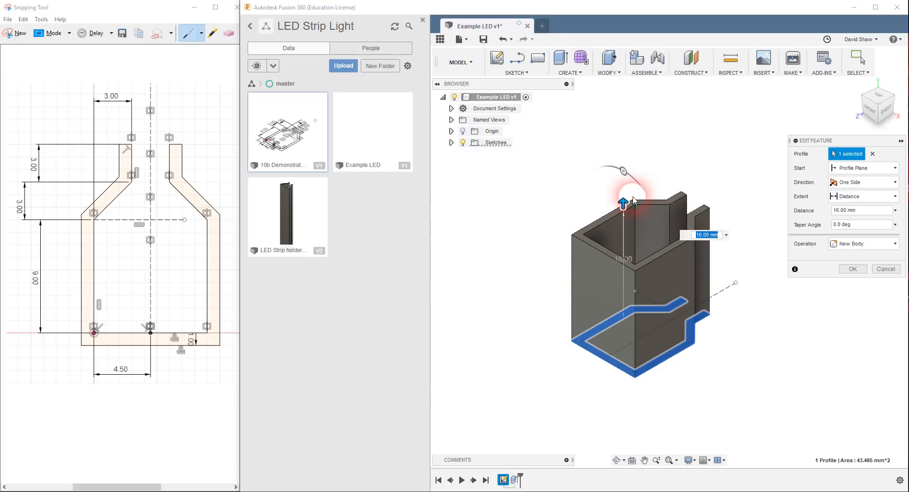
left_click_drag(623, 204, 623, 258)
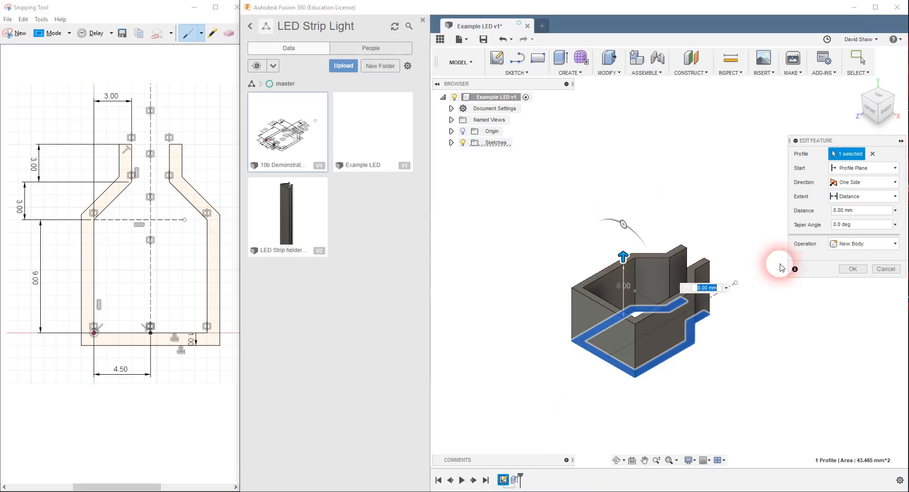
left_click(850, 268)
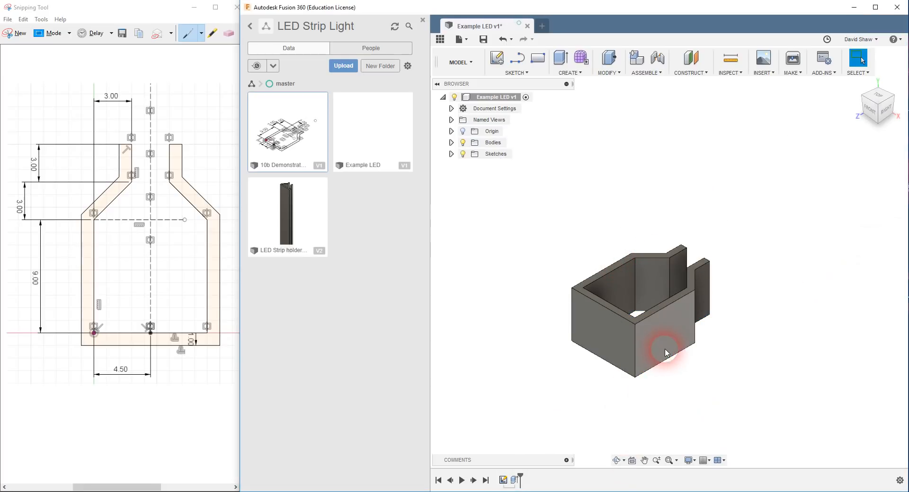
- Reopen Sketch1 for editing, set the neck's height dimension to 6 mm, and finish the sketch
right_click(503, 481)
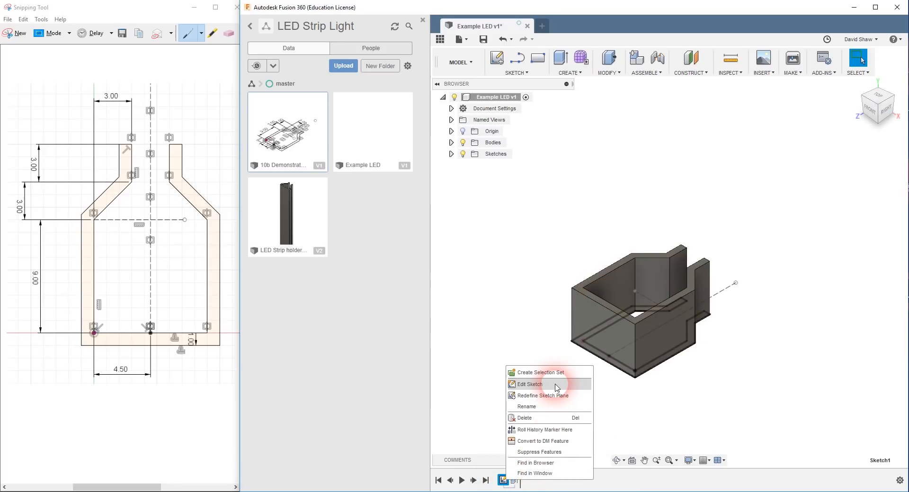
left_click(451, 154)
right_click(488, 167)
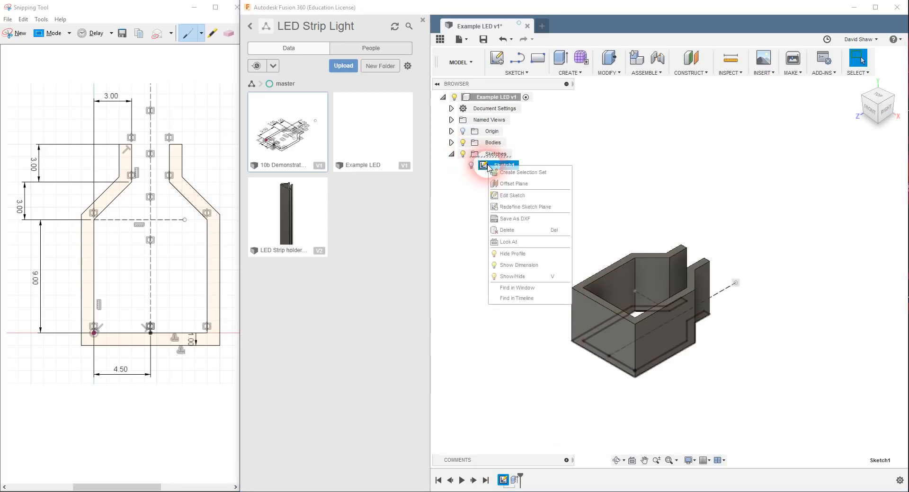
left_click(491, 339)
right_click(503, 480)
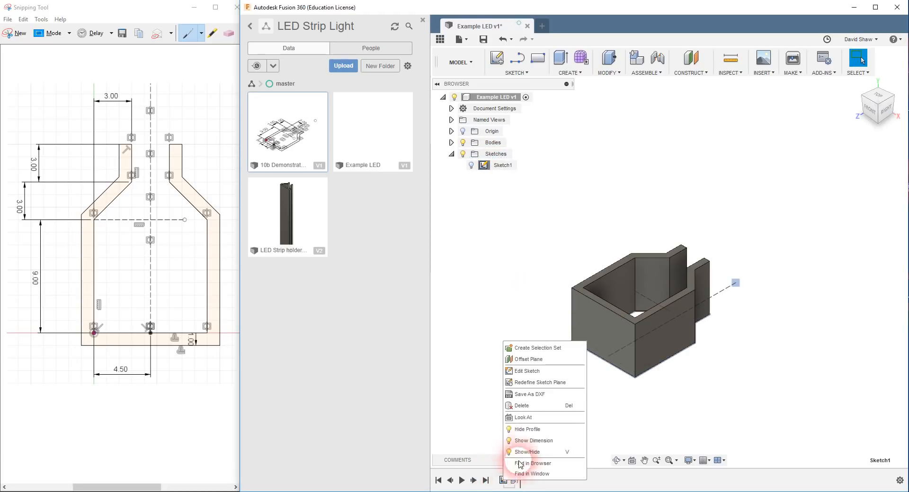
left_click(520, 371)
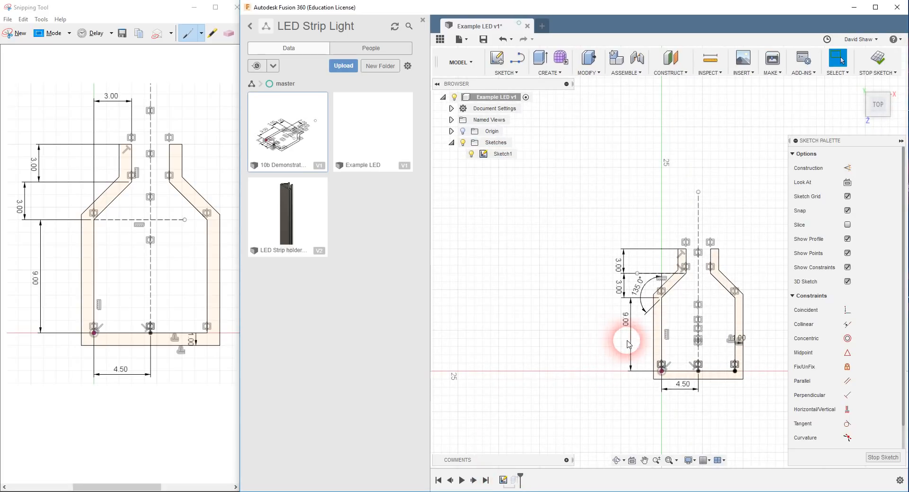
double_click(623, 266)
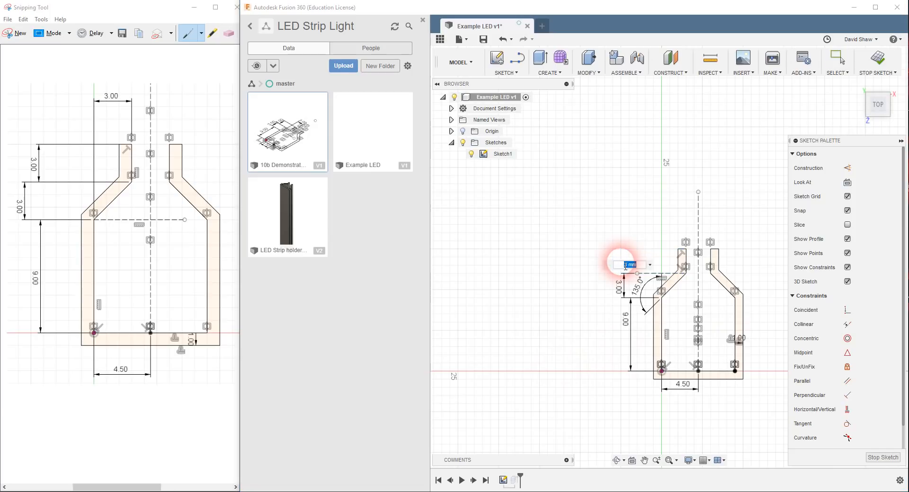
type("6")
key("Return")
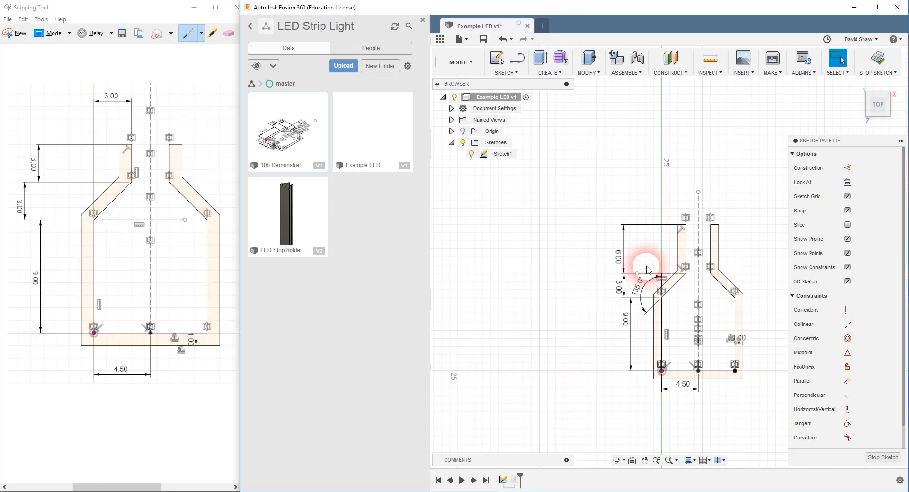
left_click(882, 65)
left_click(703, 239)
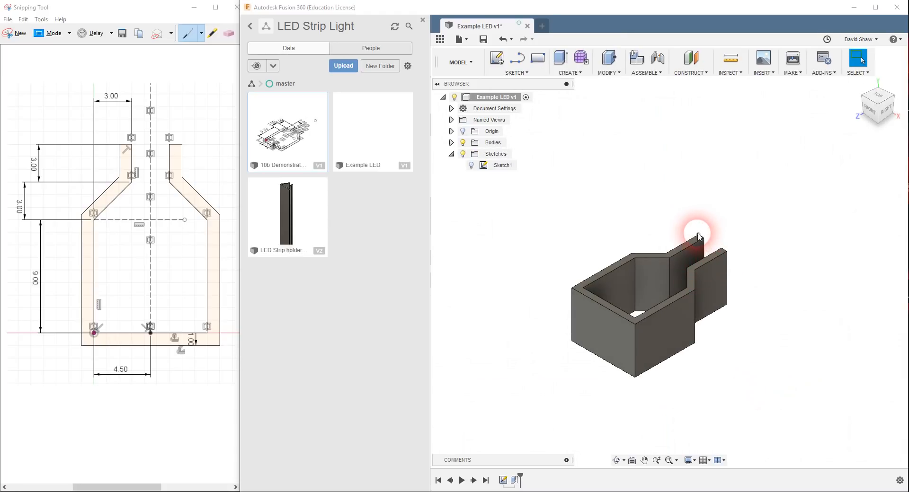